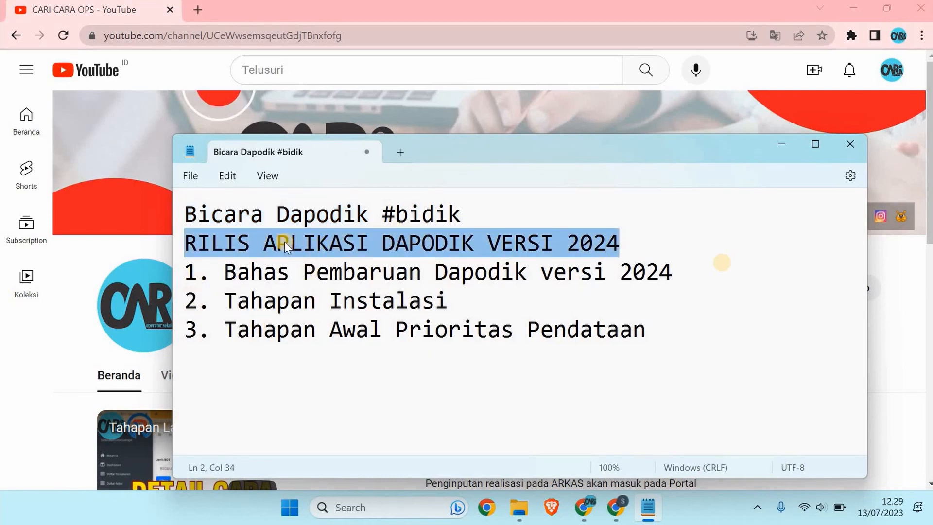
Highlight each of the three numbered discussion points in the Bicara Dapodik note in turn, and minimize the note
{"action": "left_click_drag", "start_coordinate": [190, 271], "coordinate": [681, 267]}
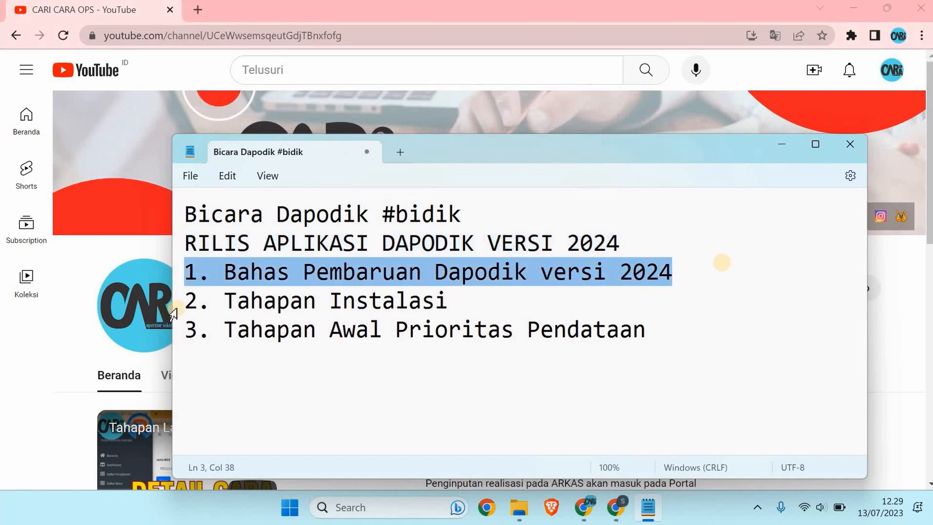
{"action": "left_click_drag", "start_coordinate": [190, 300], "coordinate": [428, 306]}
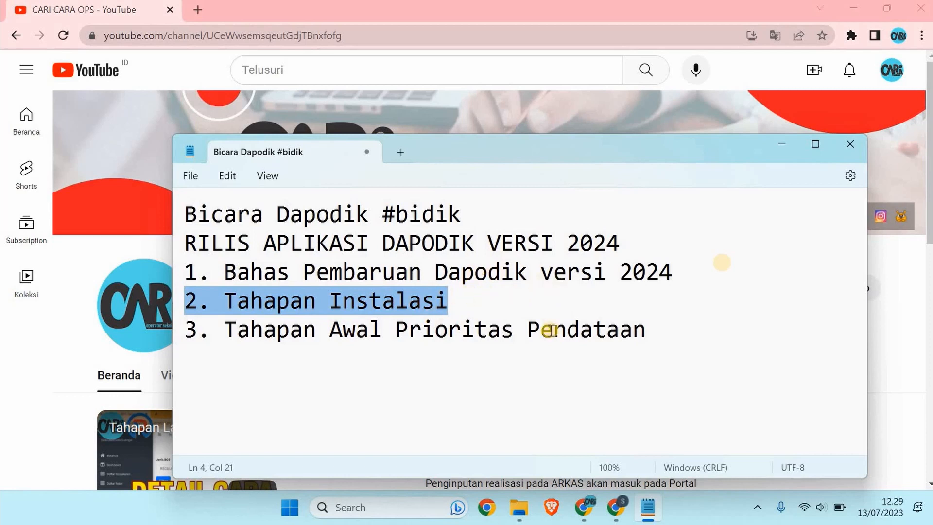
{"action": "left_click_drag", "start_coordinate": [190, 332], "coordinate": [375, 381]}
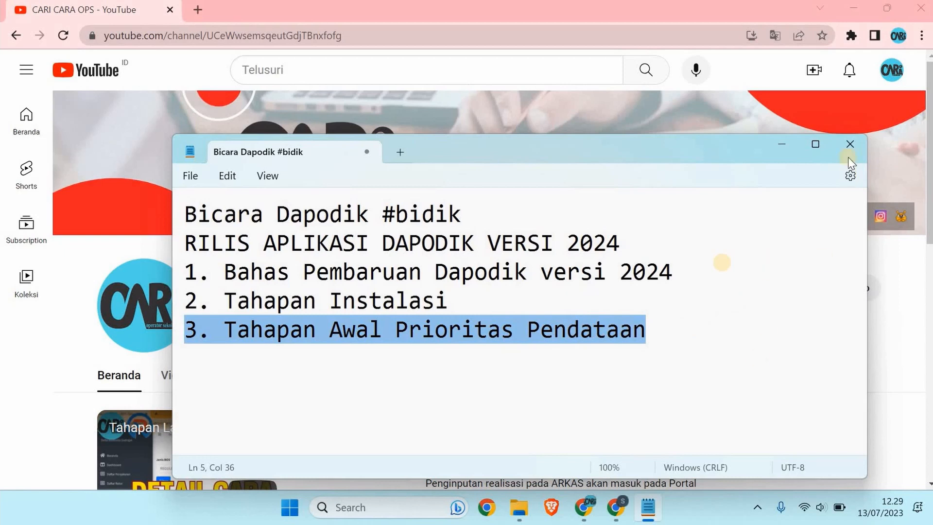
{"action": "left_click", "coordinate": [783, 144]}
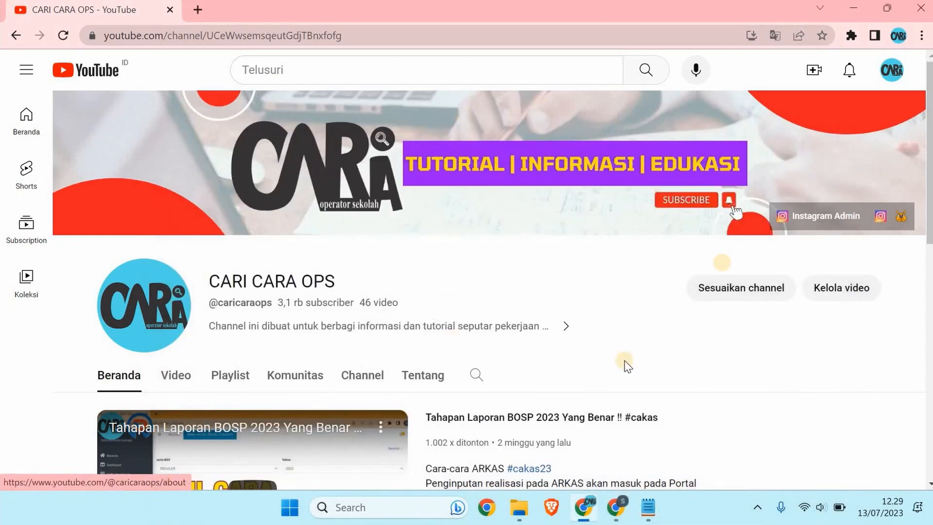
Switch to the Chrome window with the Dapodik site and bring up the body of the "Rilis Aplikasi Dapodik Versi 2024" article
{"action": "left_click", "coordinate": [616, 507]}
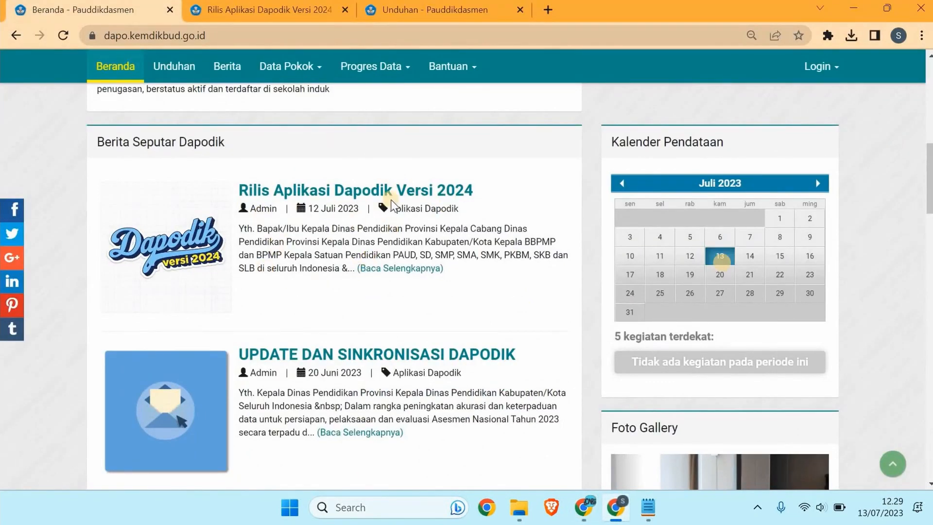
{"action": "left_click", "coordinate": [280, 11]}
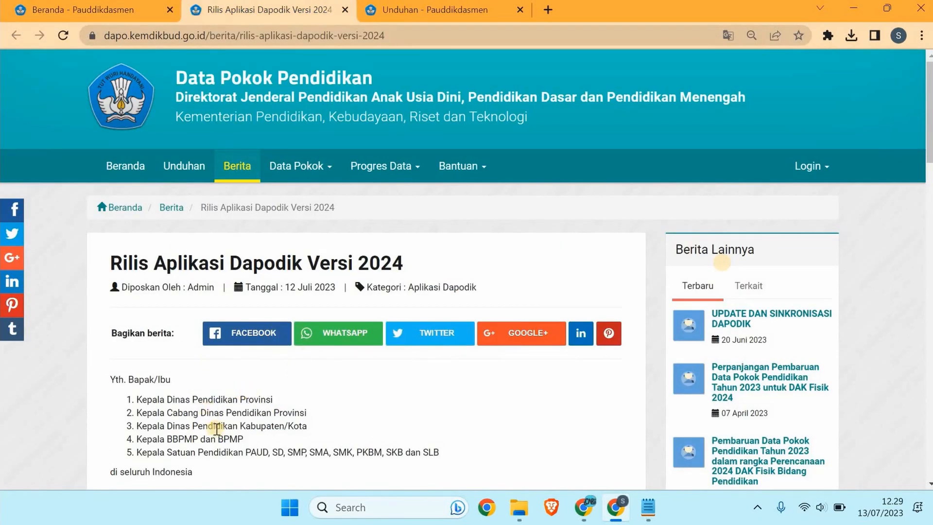
{"action": "scroll", "coordinate": [217, 429], "scroll_direction": "down", "scroll_amount": 7}
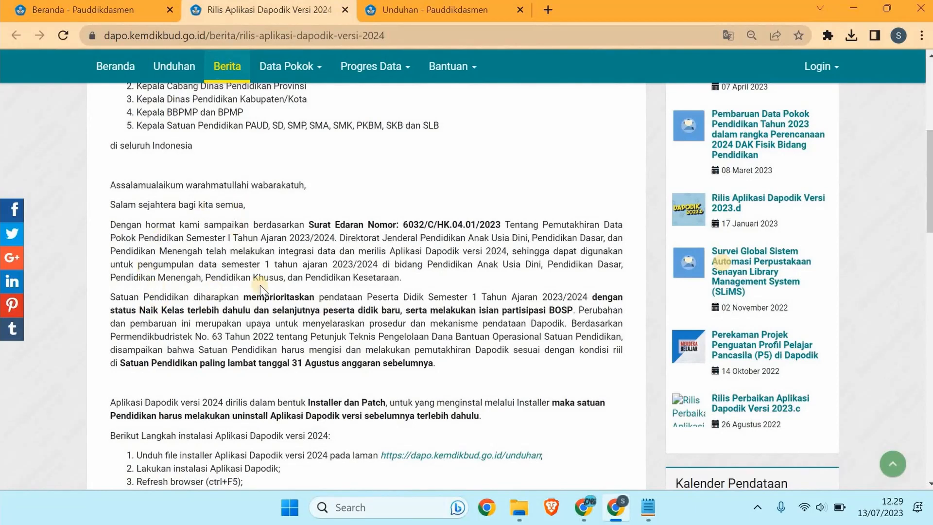
{"action": "scroll", "coordinate": [337, 190], "scroll_direction": "down", "scroll_amount": 2}
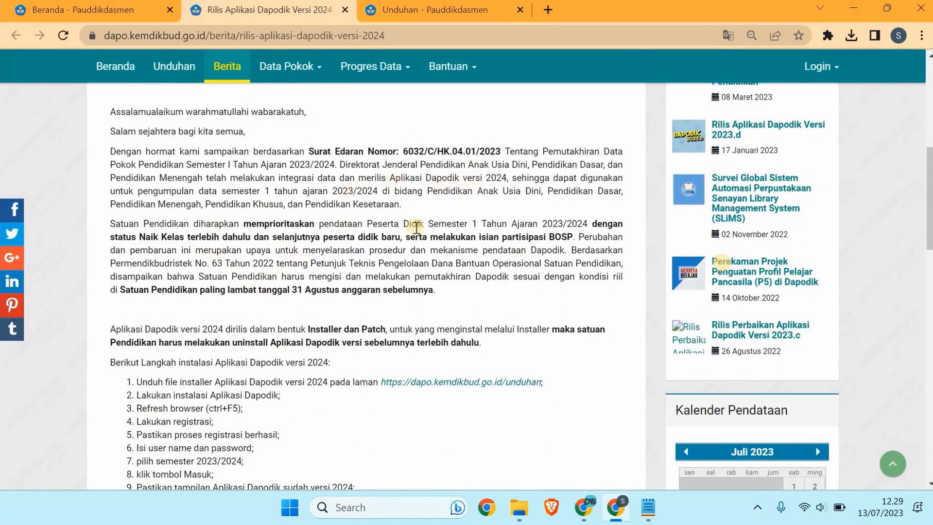
{"action": "scroll", "coordinate": [260, 154], "scroll_direction": "down", "scroll_amount": 2}
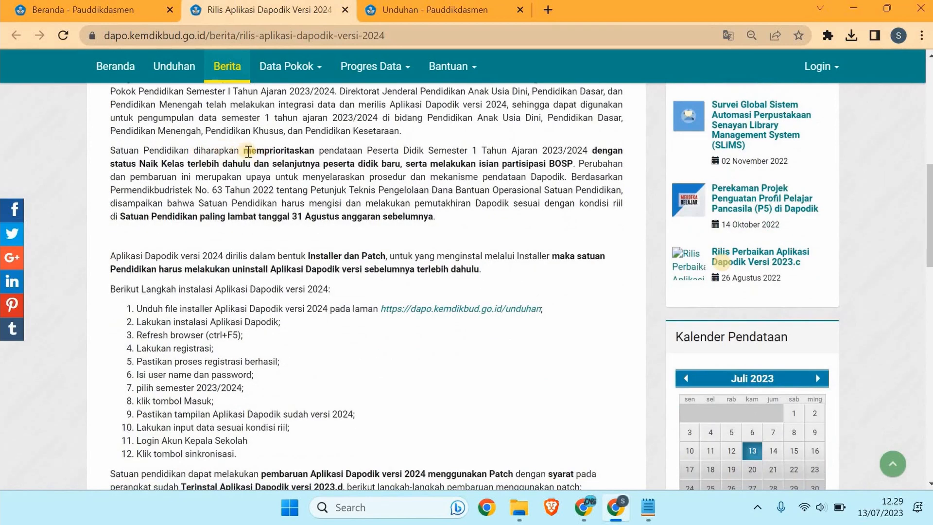
Examine the article's passages on data-entry priorities for schools and the deadline for updating Dapodik, highlighting the bold phrases
{"action": "left_click_drag", "start_coordinate": [249, 149], "coordinate": [317, 151]}
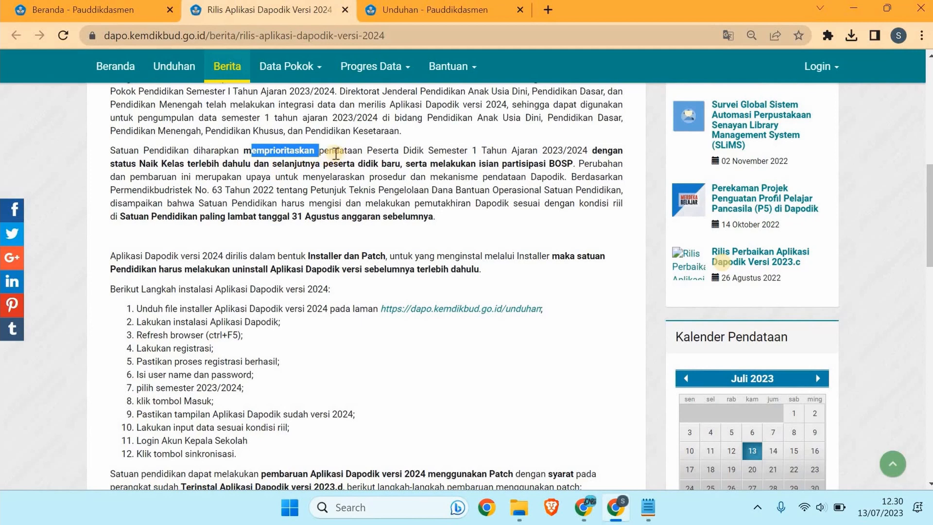
{"action": "left_click", "coordinate": [411, 154]}
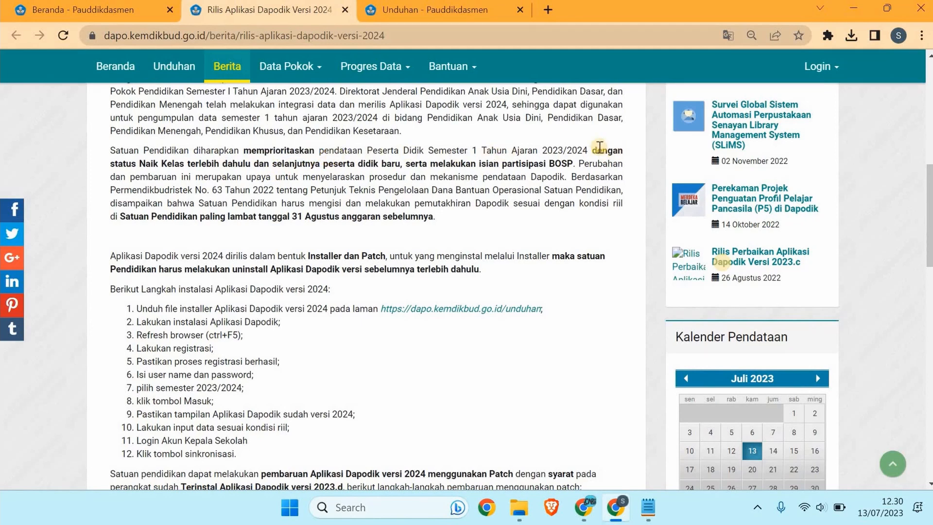
{"action": "left_click_drag", "start_coordinate": [593, 151], "coordinate": [574, 164]}
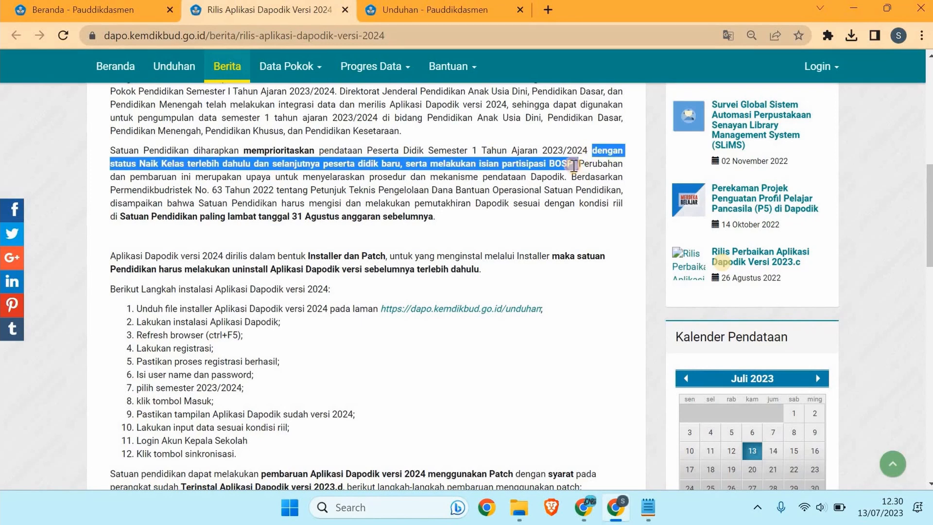
{"action": "left_click", "coordinate": [611, 152]}
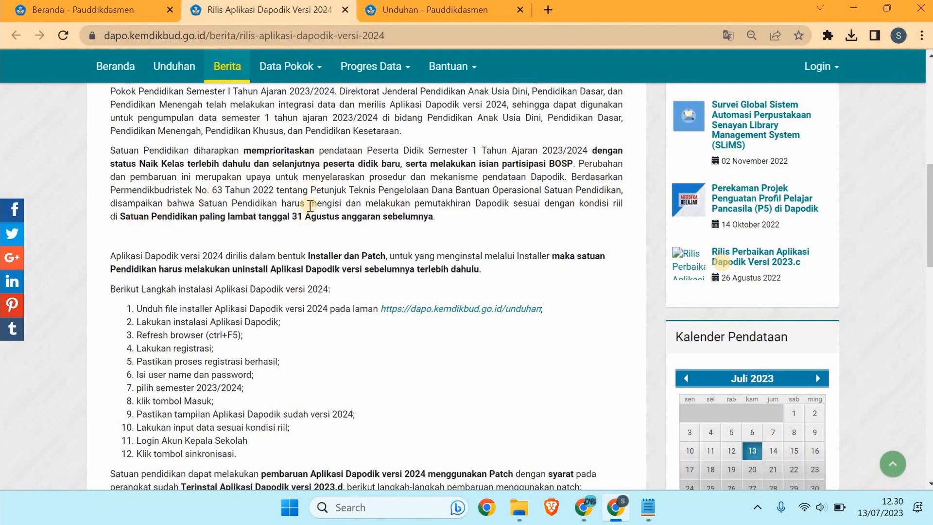
{"action": "left_click_drag", "start_coordinate": [120, 216], "coordinate": [436, 217]}
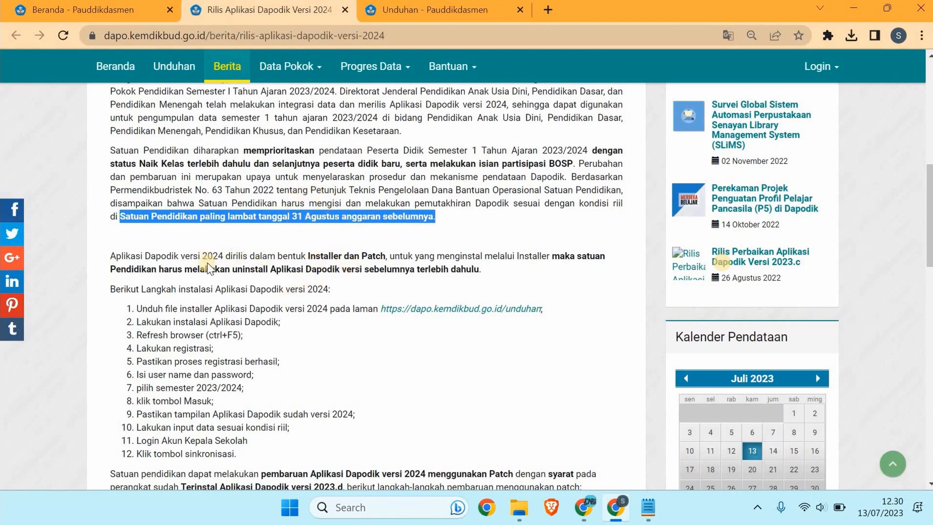
{"action": "left_click", "coordinate": [242, 233]}
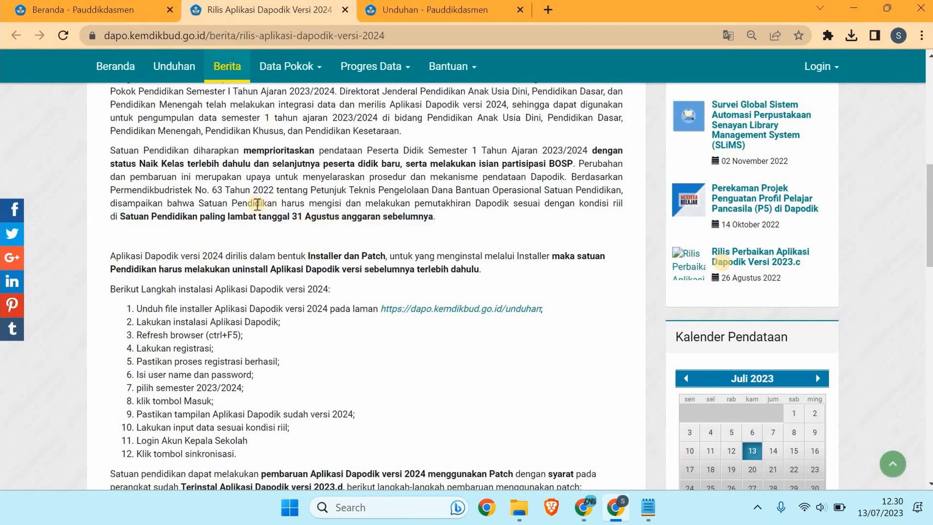
Compare the article's Installer and Patch release options and their installation steps, highlighting the words that name each method
{"action": "double_click", "coordinate": [331, 256]}
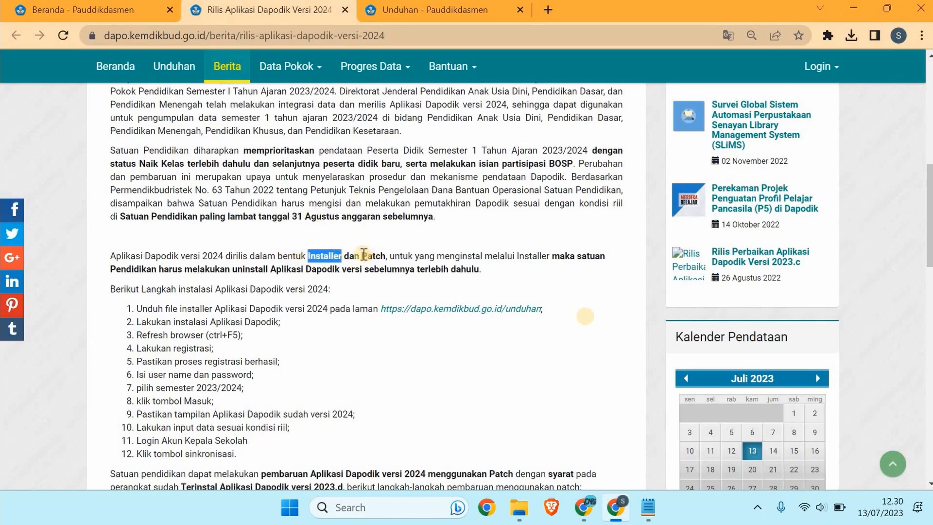
{"action": "left_click_drag", "start_coordinate": [362, 255], "coordinate": [382, 257]}
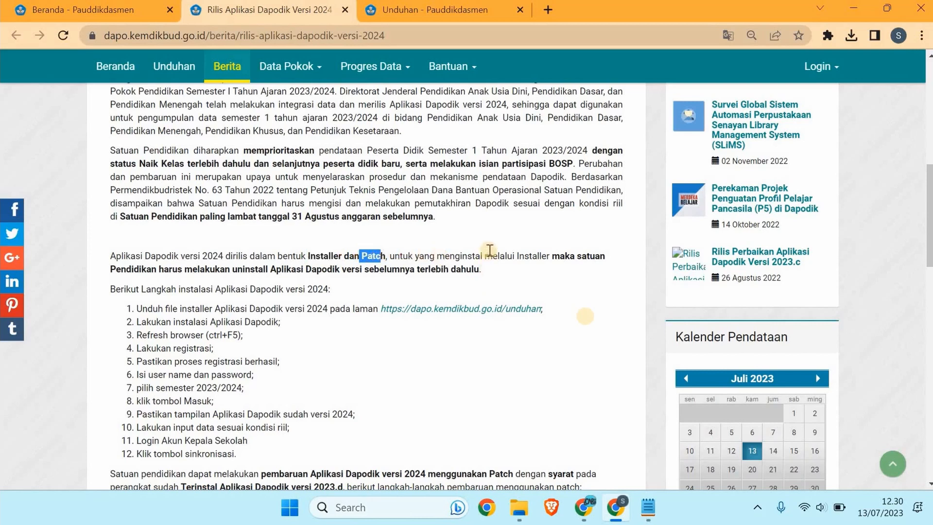
{"action": "left_click", "coordinate": [501, 187]}
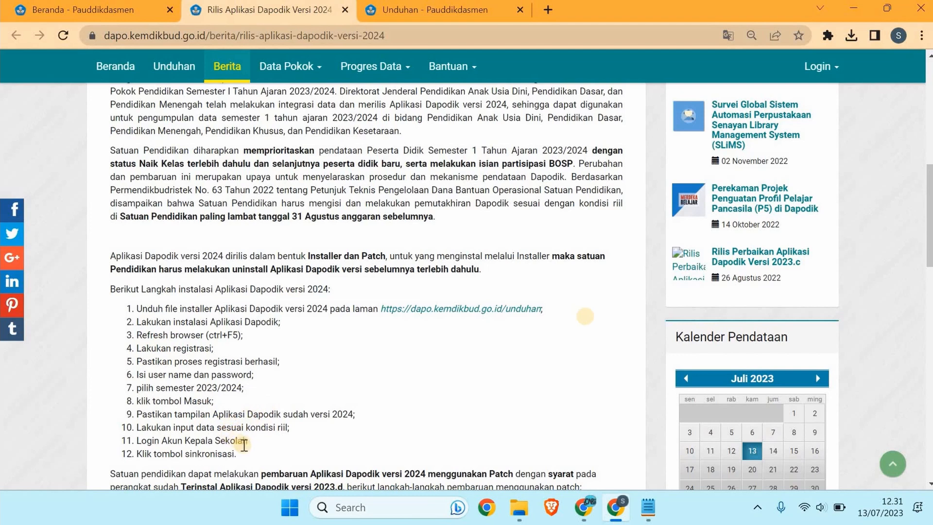
{"action": "scroll", "coordinate": [257, 424], "scroll_direction": "down", "scroll_amount": 6}
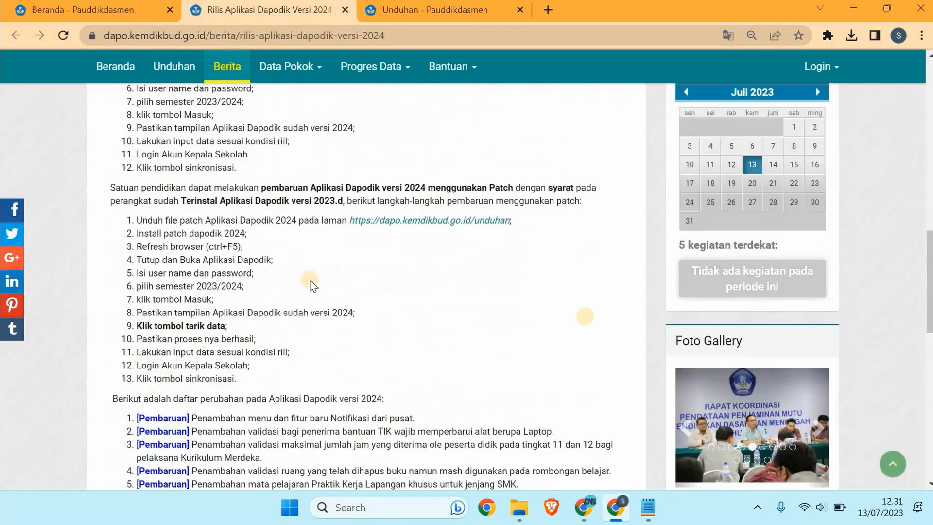
{"action": "scroll", "coordinate": [298, 287], "scroll_direction": "up", "scroll_amount": 3}
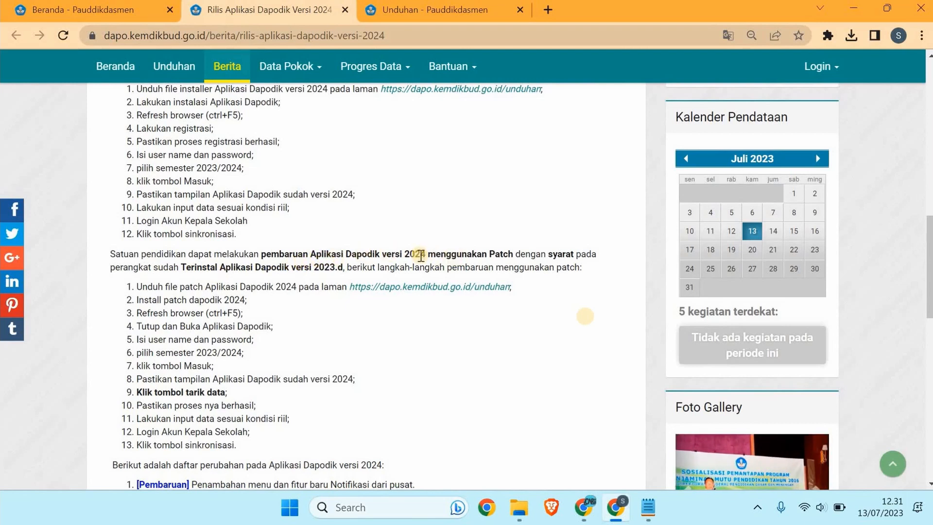
{"action": "left_click_drag", "start_coordinate": [429, 252], "coordinate": [509, 253]}
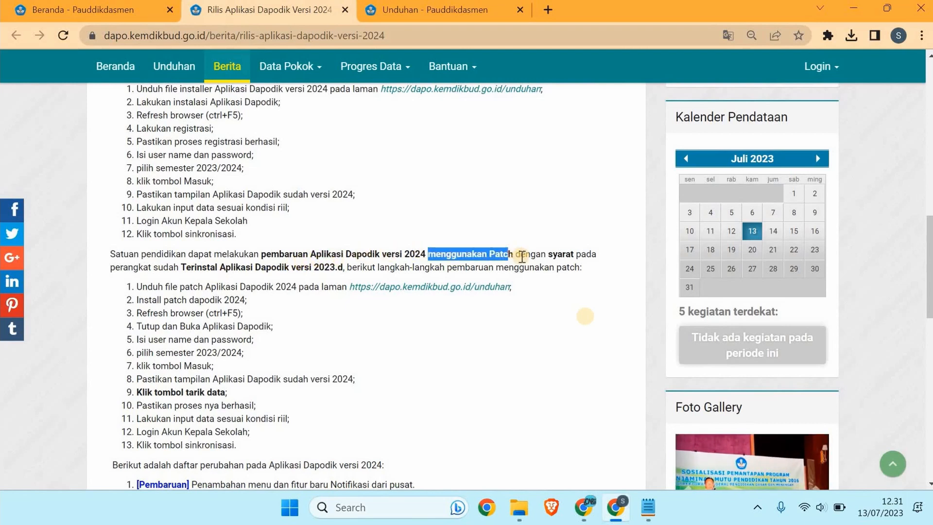
{"action": "left_click", "coordinate": [464, 306]}
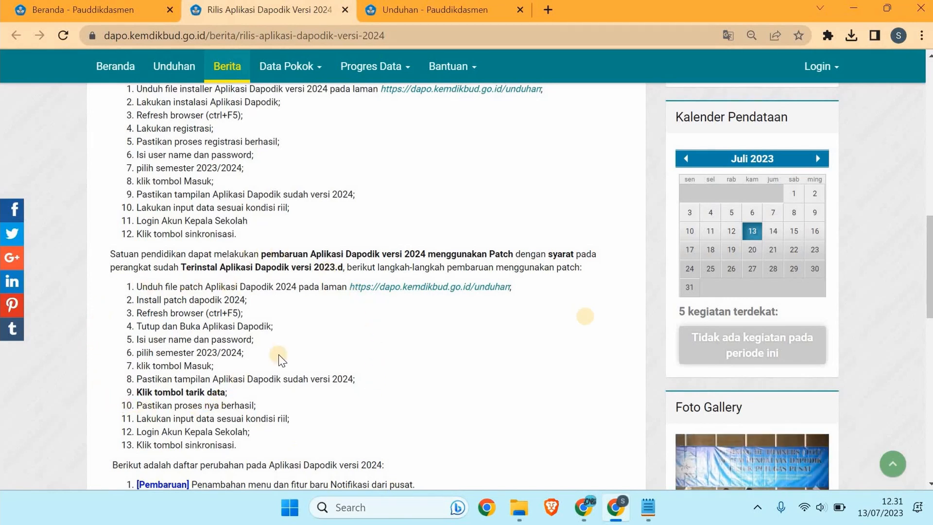
{"action": "scroll", "coordinate": [279, 357], "scroll_direction": "up", "scroll_amount": 5}
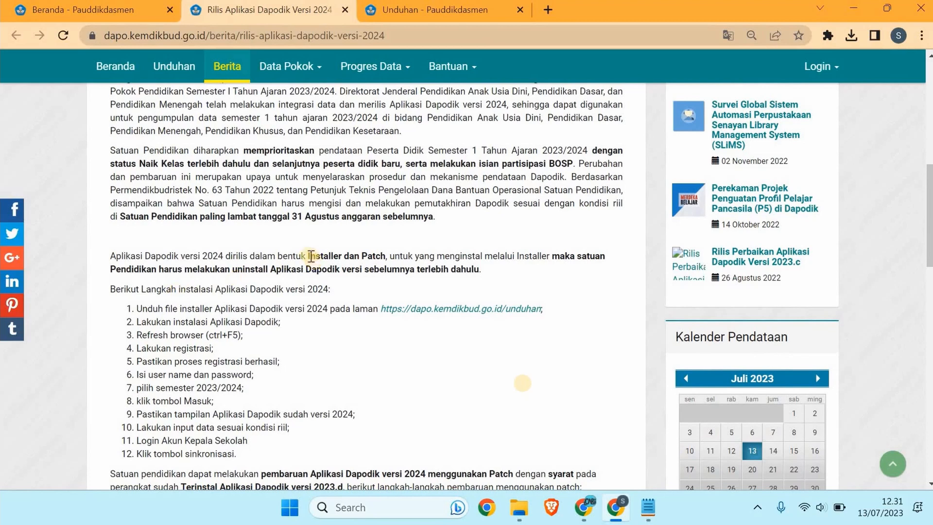
{"action": "left_click_drag", "start_coordinate": [316, 256], "coordinate": [342, 255]}
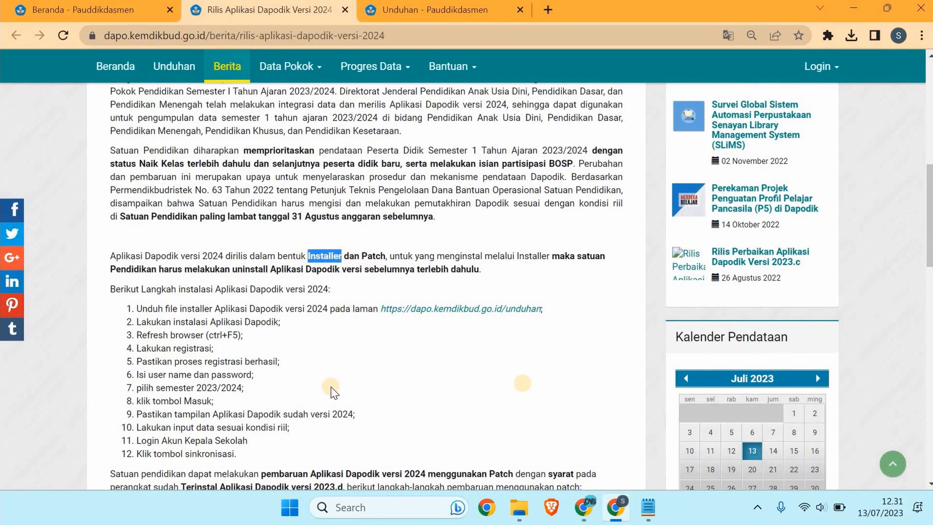
{"action": "left_click", "coordinate": [302, 368]}
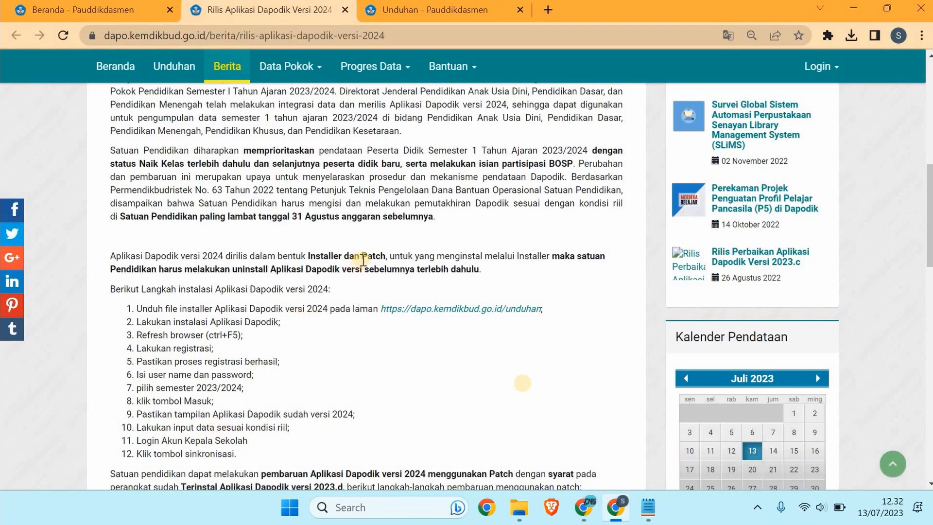
Examine the article's list of changes in Dapodik version 2024, highlighting each of the six Pembaruan items in turn
{"action": "scroll", "coordinate": [325, 368], "scroll_direction": "down", "scroll_amount": 5}
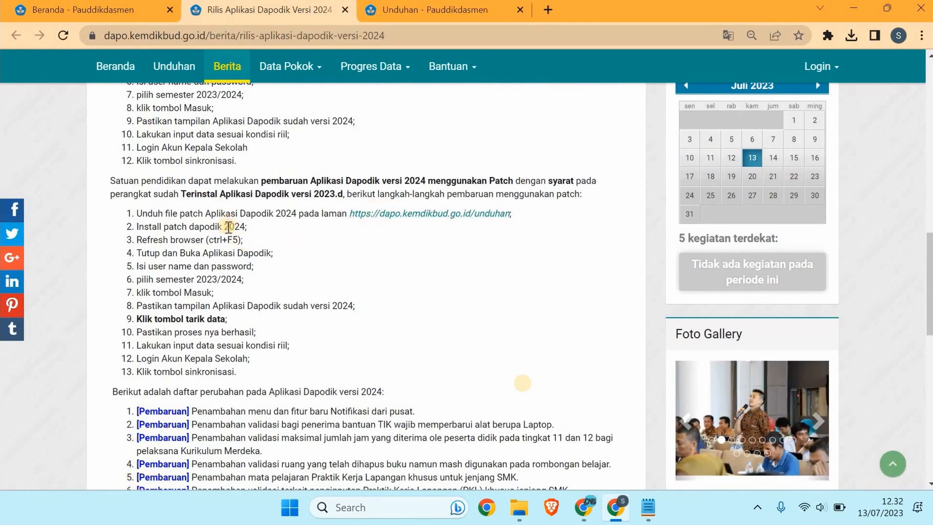
{"action": "scroll", "coordinate": [286, 229], "scroll_direction": "down", "scroll_amount": 2}
{"action": "scroll", "coordinate": [317, 157], "scroll_direction": "down", "scroll_amount": 2}
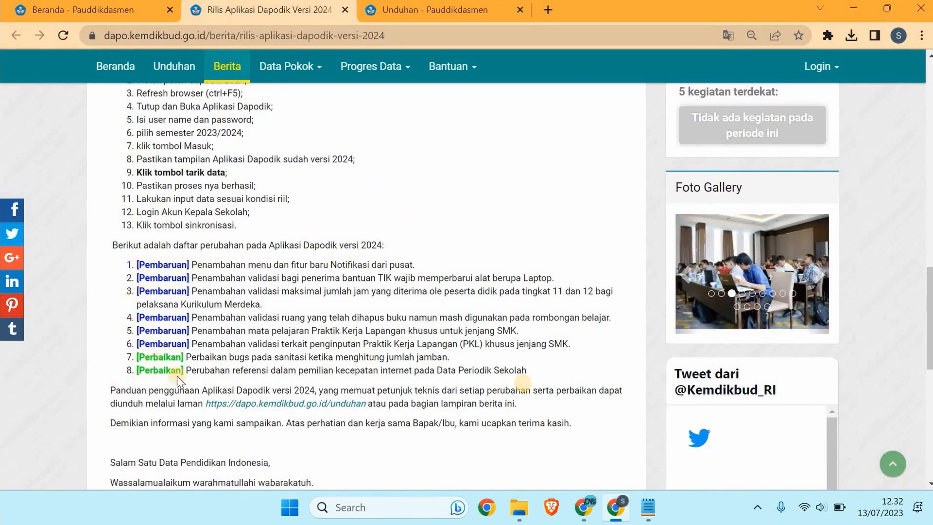
{"action": "left_click_drag", "start_coordinate": [195, 259], "coordinate": [375, 263]}
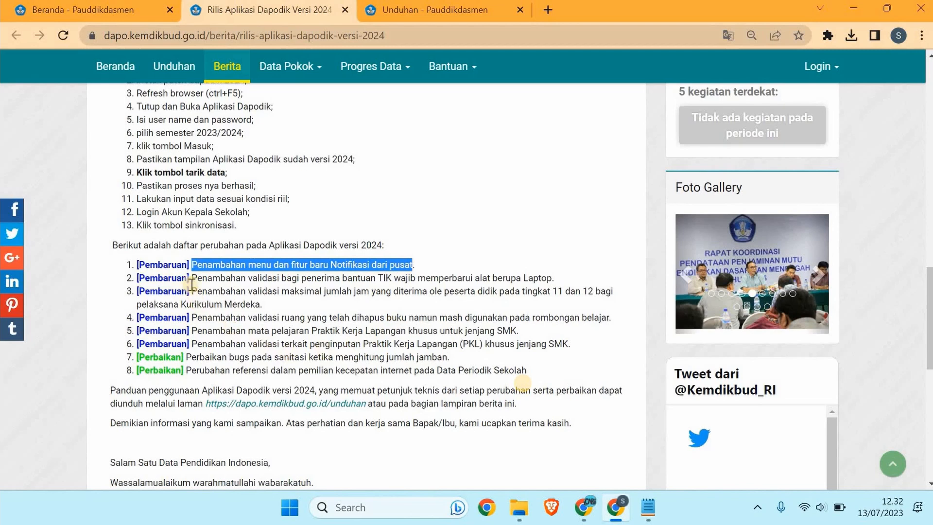
{"action": "left_click_drag", "start_coordinate": [193, 278], "coordinate": [568, 275]}
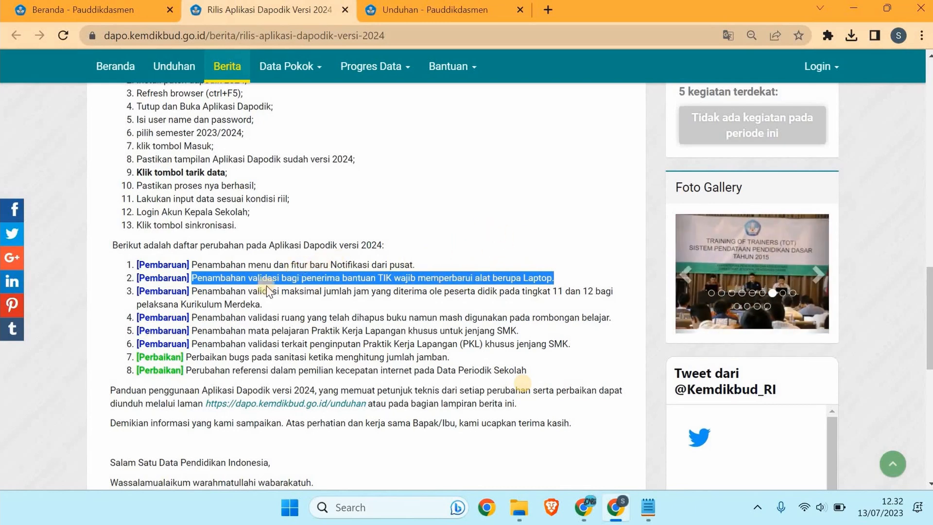
{"action": "left_click", "coordinate": [212, 295]}
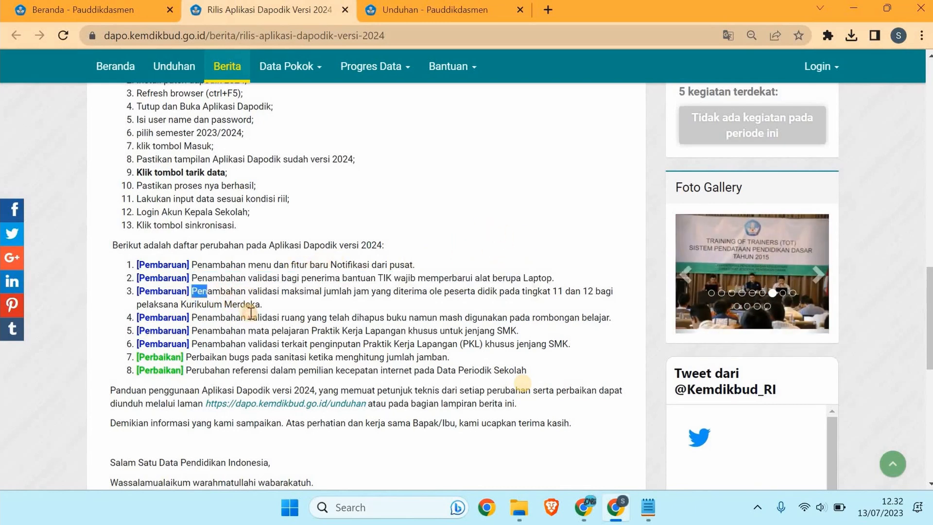
{"action": "left_click_drag", "start_coordinate": [193, 291], "coordinate": [260, 305]}
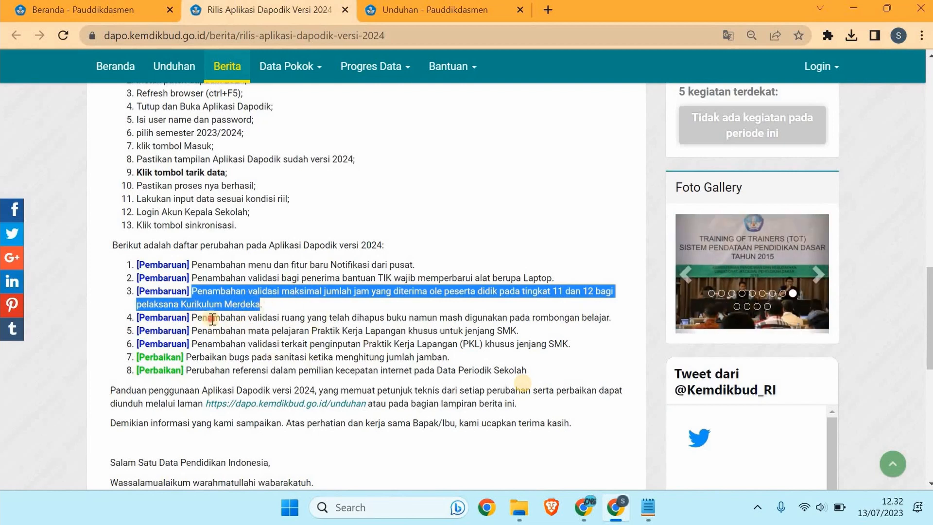
{"action": "left_click_drag", "start_coordinate": [212, 318], "coordinate": [607, 322]}
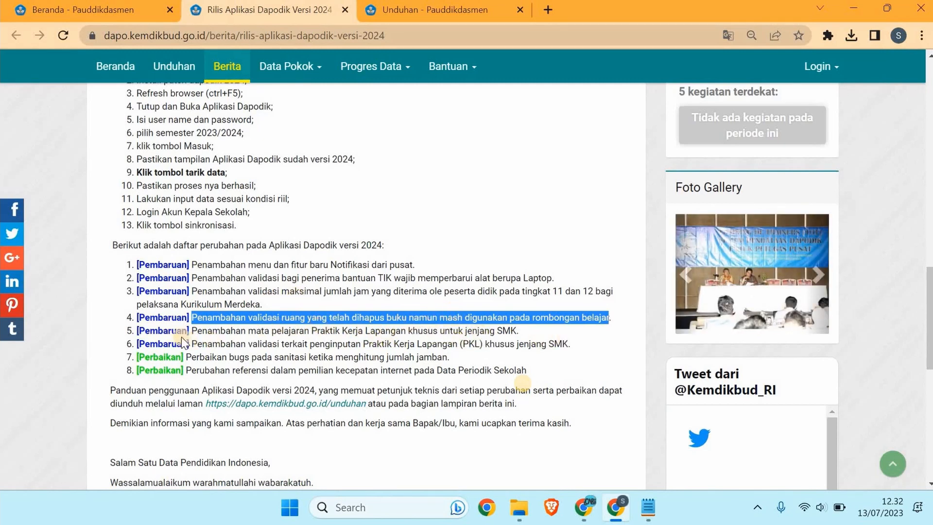
{"action": "left_click_drag", "start_coordinate": [194, 330], "coordinate": [546, 330]}
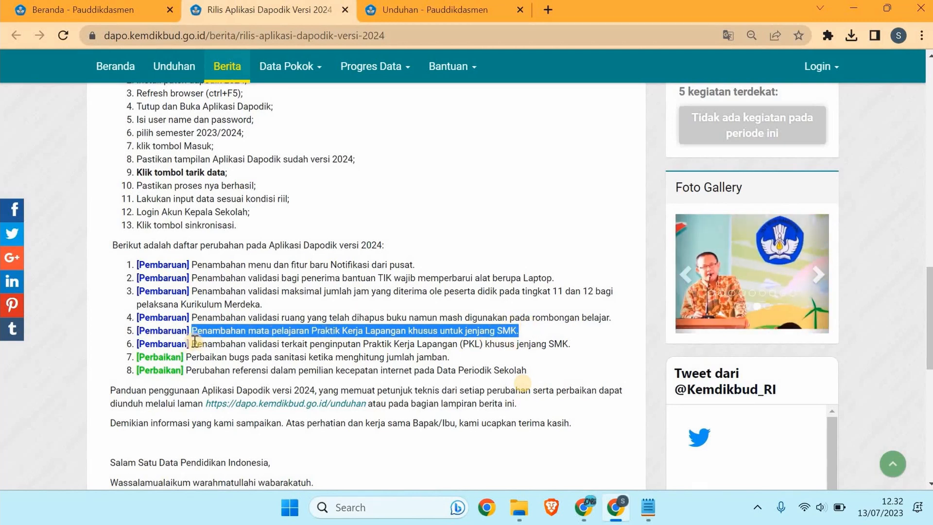
{"action": "left_click_drag", "start_coordinate": [194, 341], "coordinate": [586, 343]}
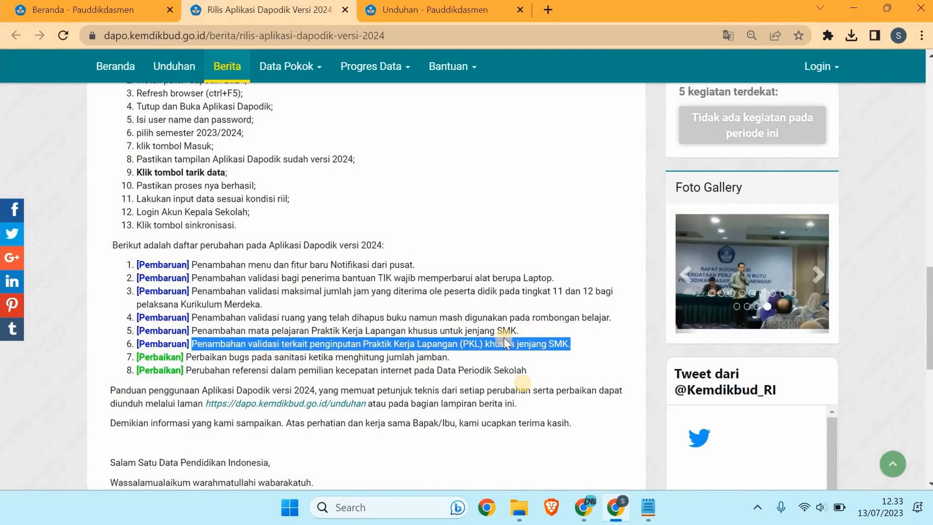
Examine the two Perbaikan items on the sanitation bug fix and the internet speed reference, highlighting each one
{"action": "left_click", "coordinate": [201, 359]}
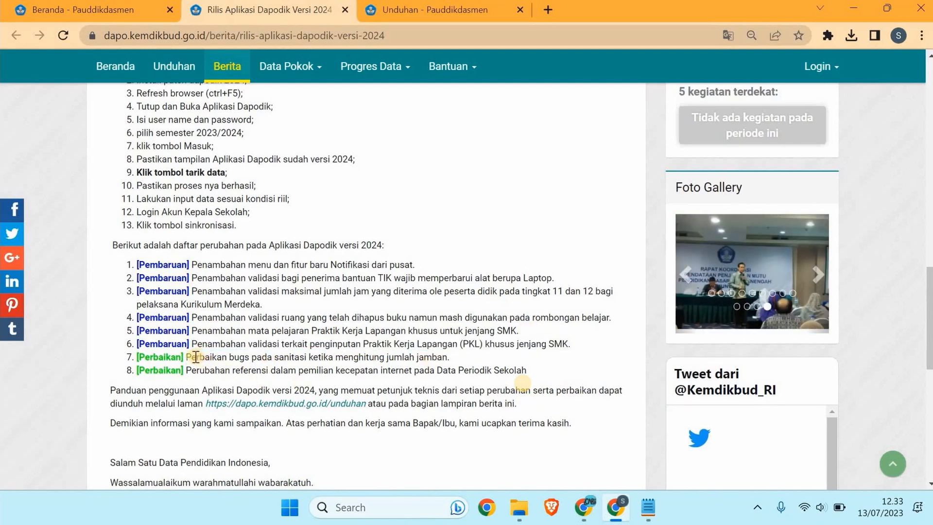
{"action": "left_click_drag", "start_coordinate": [456, 354], "coordinate": [185, 359]}
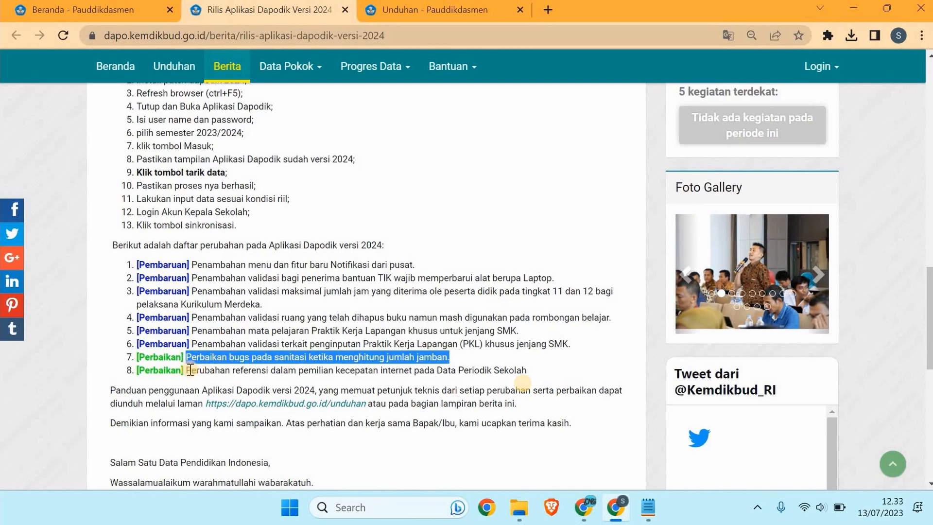
{"action": "left_click_drag", "start_coordinate": [187, 371], "coordinate": [528, 370]}
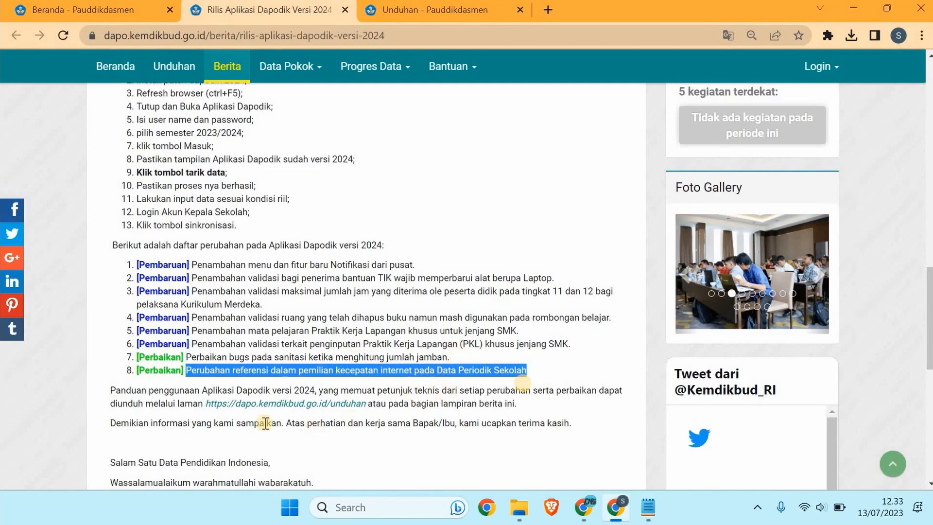
{"action": "left_click", "coordinate": [174, 439]}
{"action": "scroll", "coordinate": [177, 437], "scroll_direction": "down", "scroll_amount": 4}
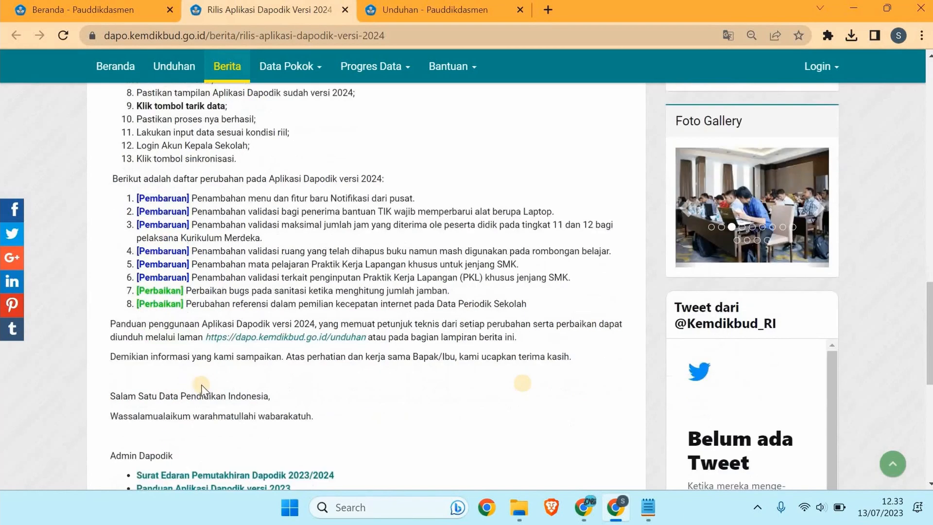
Follow the download link in the article's installer steps and review the version 2024 installer, alternative and patch links on the Unduhan page
{"action": "scroll", "coordinate": [374, 309], "scroll_direction": "up", "scroll_amount": 14}
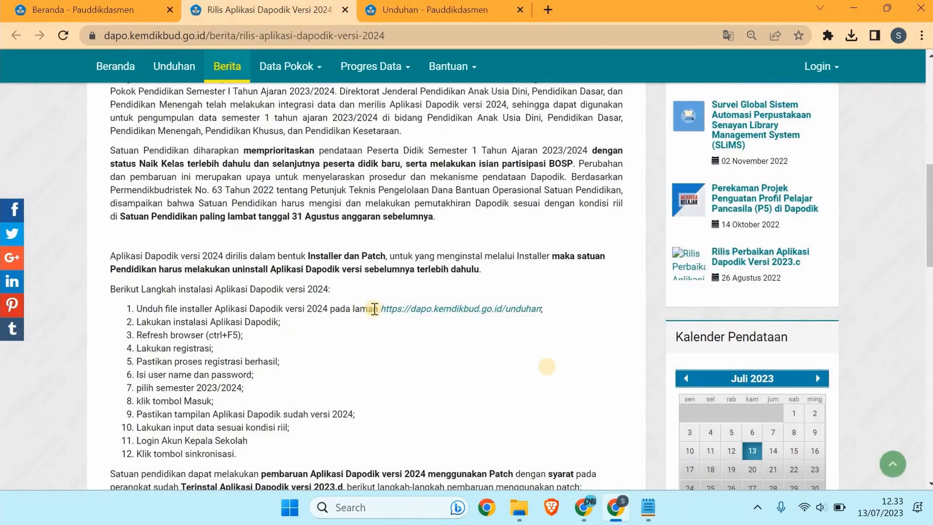
{"action": "left_click", "coordinate": [421, 311]}
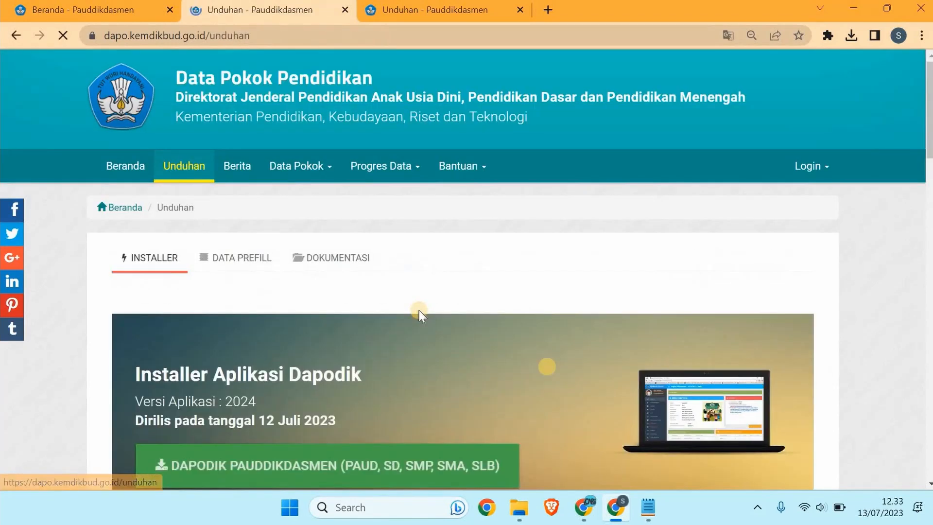
{"action": "scroll", "coordinate": [291, 304], "scroll_direction": "down", "scroll_amount": 3}
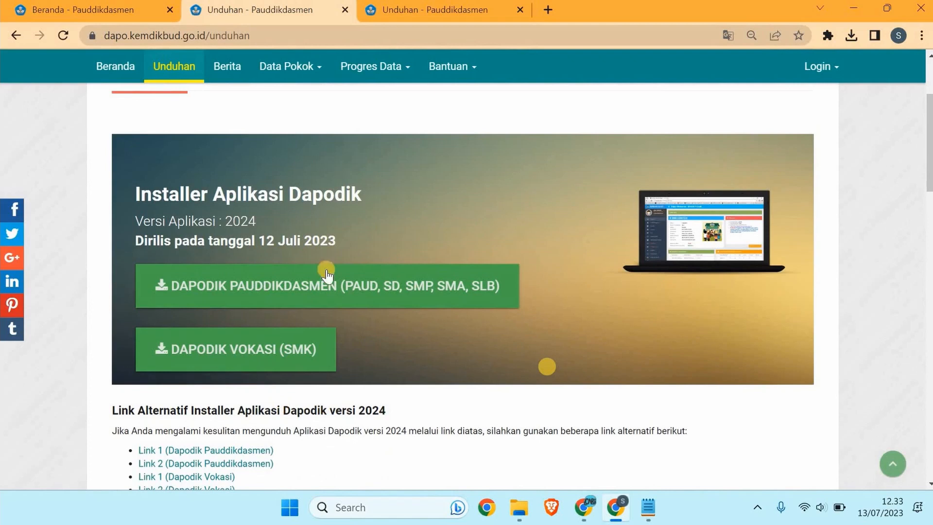
{"action": "left_click", "coordinate": [304, 294]}
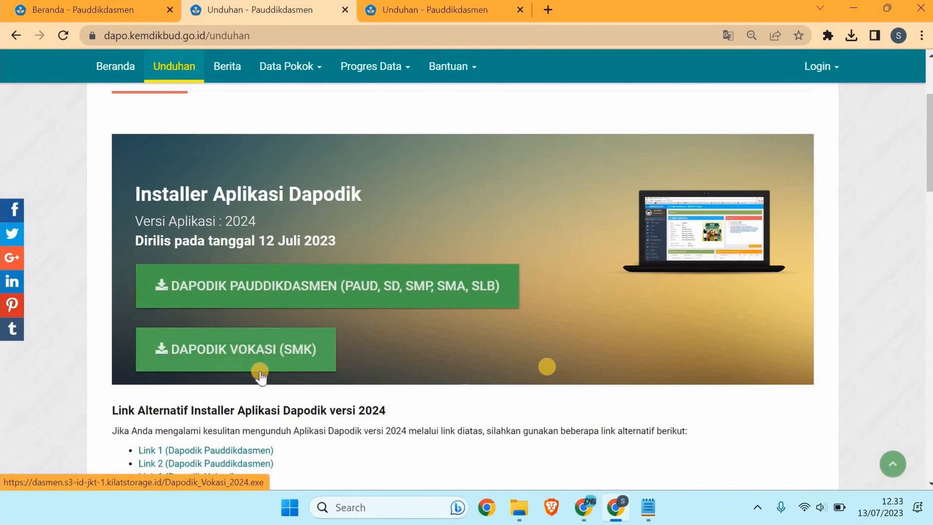
{"action": "scroll", "coordinate": [260, 370], "scroll_direction": "down", "scroll_amount": 3}
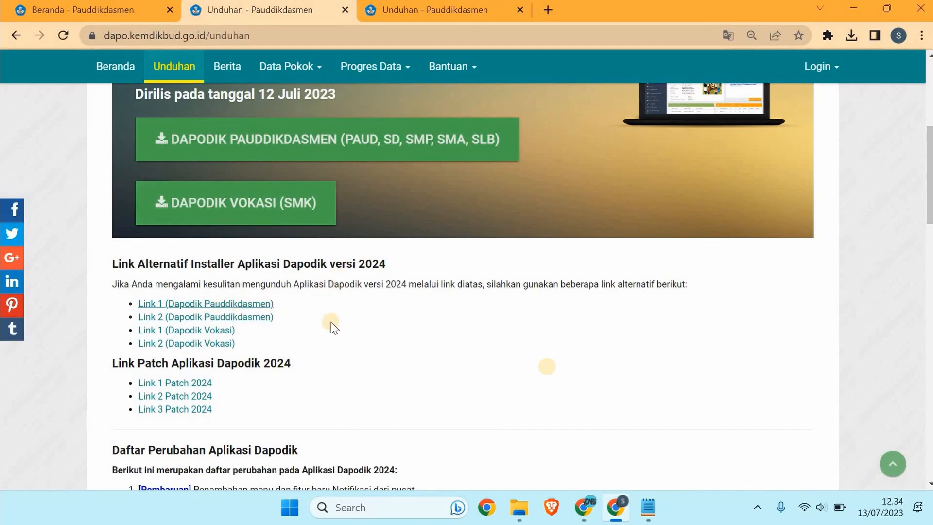
{"action": "scroll", "coordinate": [332, 327], "scroll_direction": "up", "scroll_amount": 2}
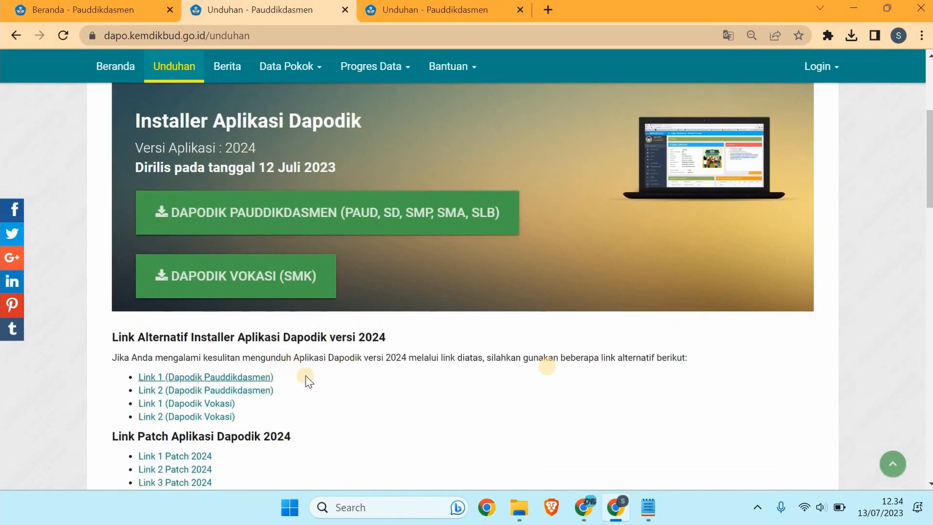
{"action": "scroll", "coordinate": [243, 396], "scroll_direction": "up", "scroll_amount": 5}
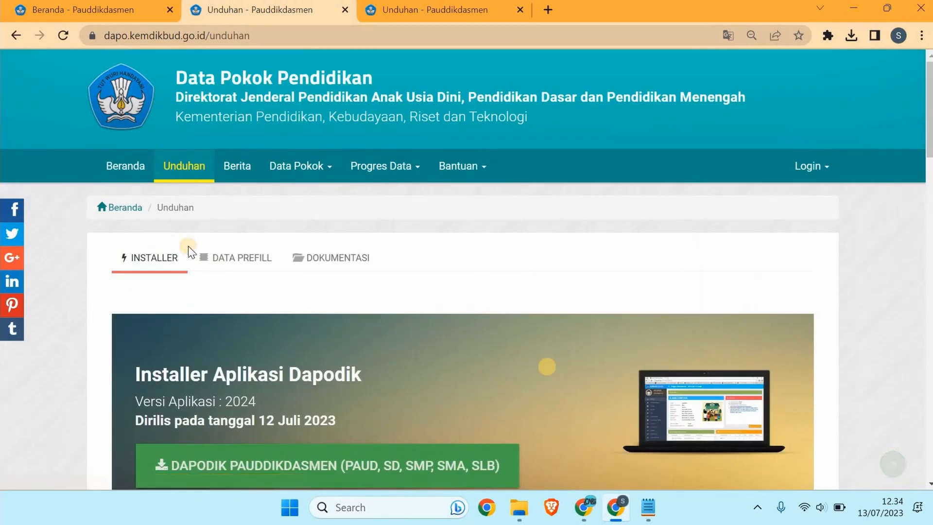
Show the Data Prefill downloads and expand Unduh Prefill Prov. Jawa Barat to review its Dapodik and Rapor prefill links
{"action": "left_click", "coordinate": [241, 266]}
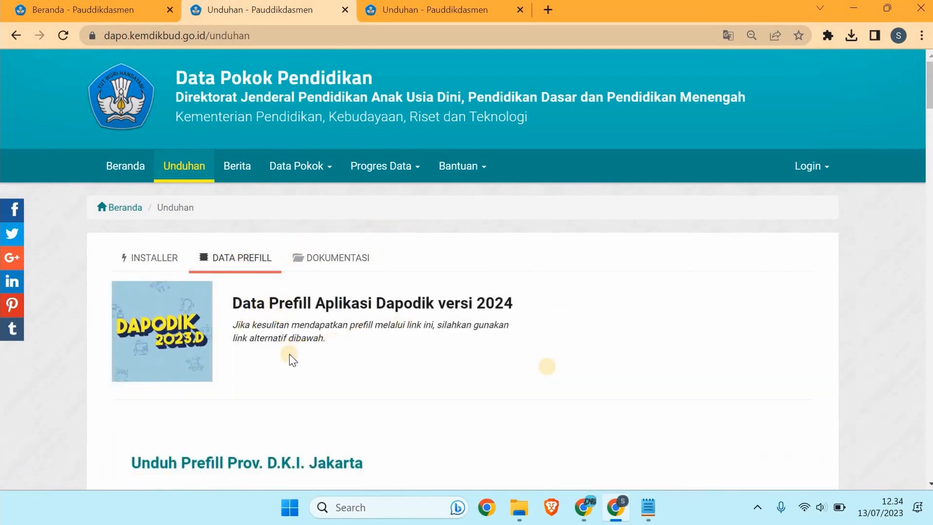
{"action": "scroll", "coordinate": [329, 349], "scroll_direction": "down", "scroll_amount": 5}
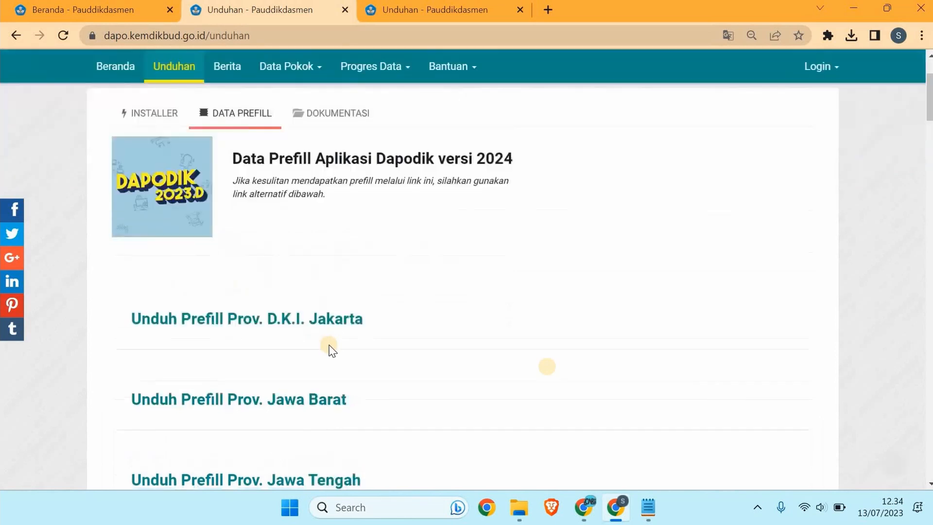
{"action": "scroll", "coordinate": [333, 203], "scroll_direction": "down", "scroll_amount": 2}
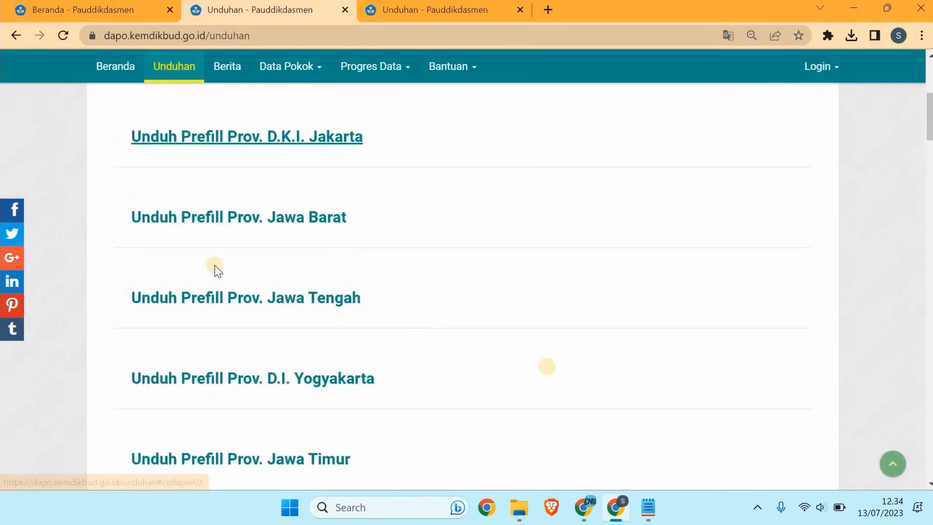
{"action": "left_click", "coordinate": [313, 228]}
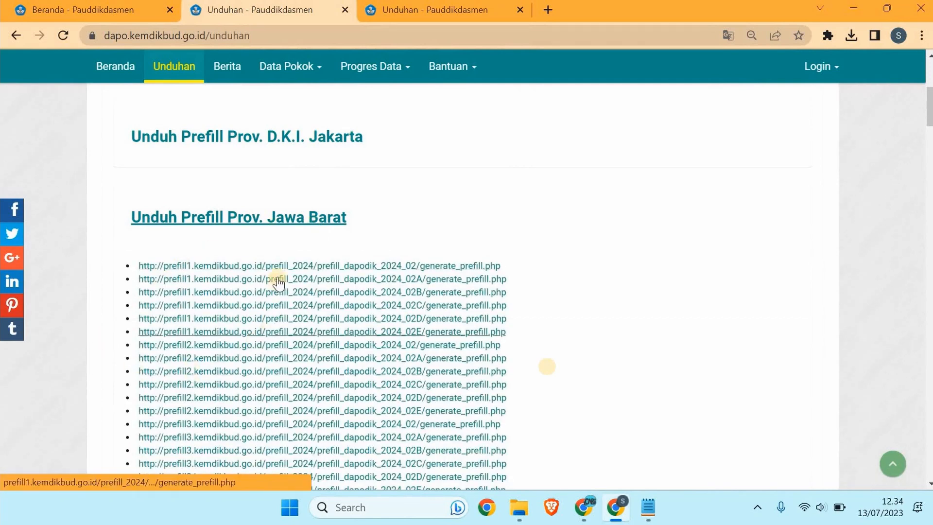
{"action": "scroll", "coordinate": [255, 346], "scroll_direction": "down", "scroll_amount": 5}
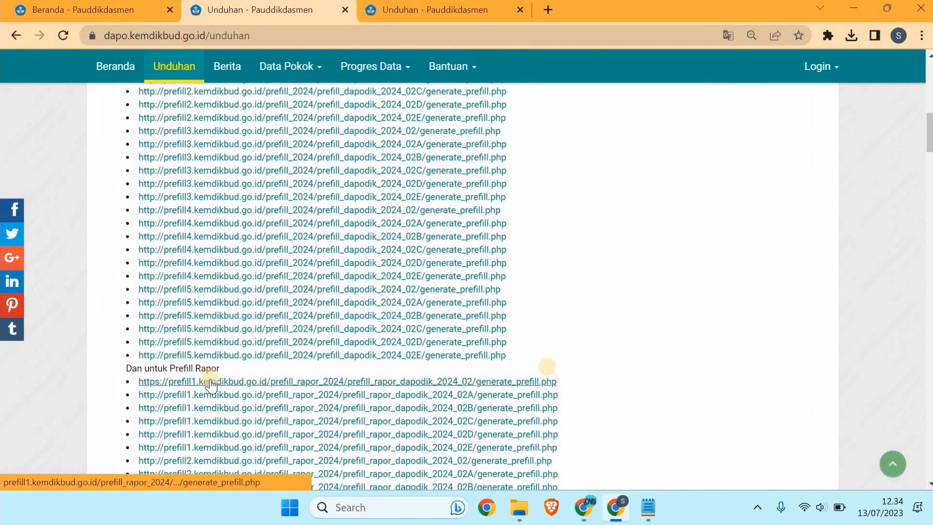
{"action": "scroll", "coordinate": [209, 381], "scroll_direction": "down", "scroll_amount": 10}
{"action": "scroll", "coordinate": [200, 291], "scroll_direction": "up", "scroll_amount": 10}
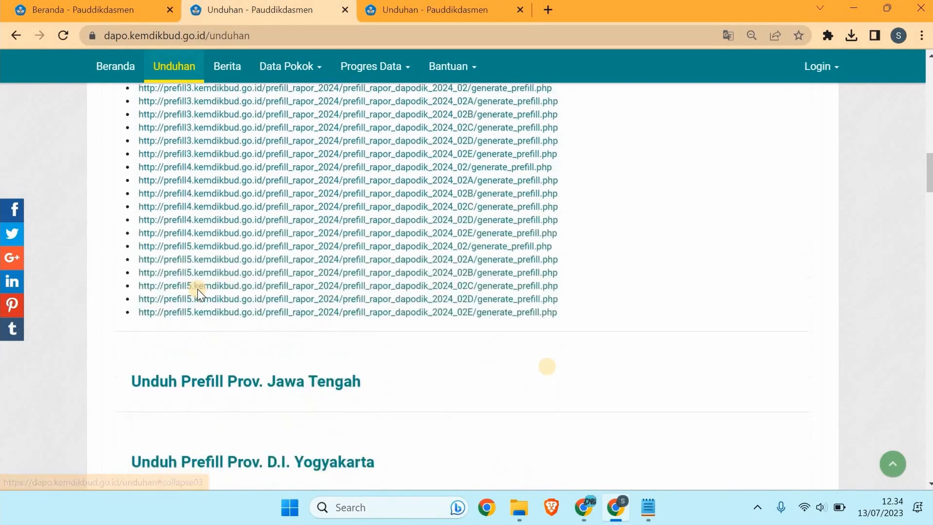
{"action": "scroll", "coordinate": [241, 348], "scroll_direction": "up", "scroll_amount": 6}
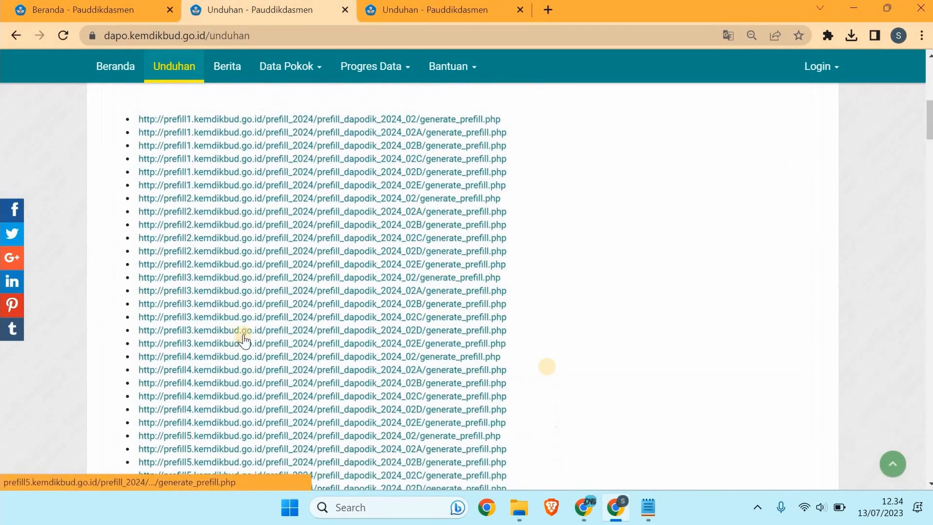
Try the six prefill1 Dapodik links for Jawa Barat, from 02 through 02E, returning to the Unduhan page after each
{"action": "left_click", "coordinate": [267, 266]}
{"action": "key", "text": "ctrl+shift+Tab"}
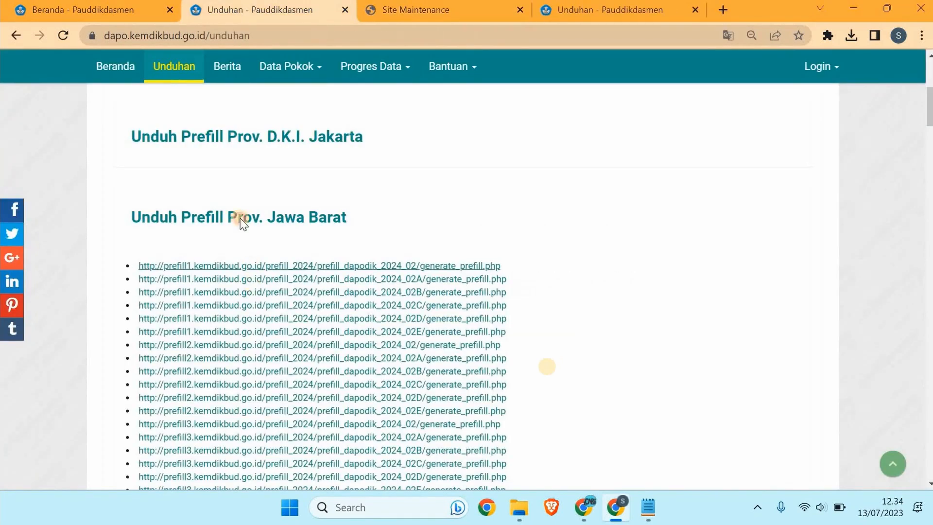
{"action": "left_click", "coordinate": [253, 278]}
{"action": "key", "text": "ctrl+shift+Tab"}
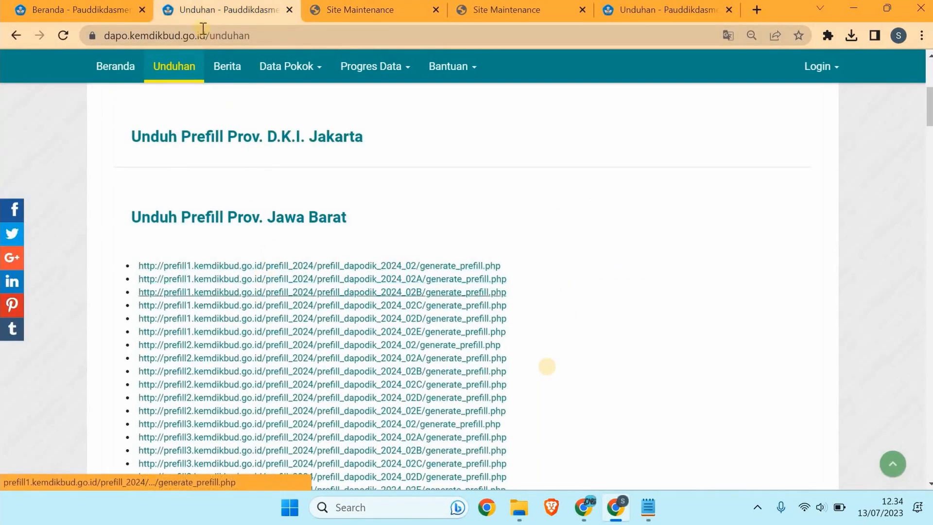
{"action": "left_click", "coordinate": [263, 293]}
{"action": "key", "text": "ctrl+shift+Tab"}
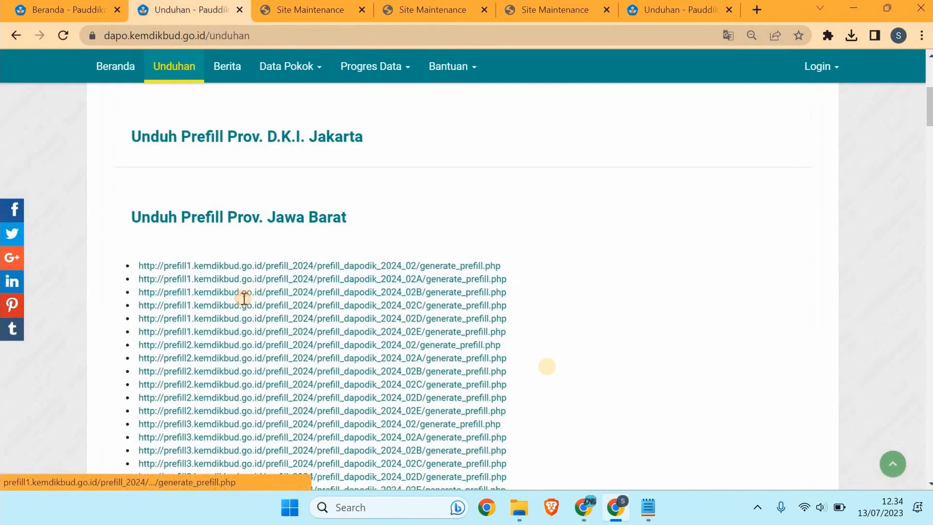
{"action": "left_click", "coordinate": [254, 305]}
{"action": "key", "text": "ctrl+shift+Tab"}
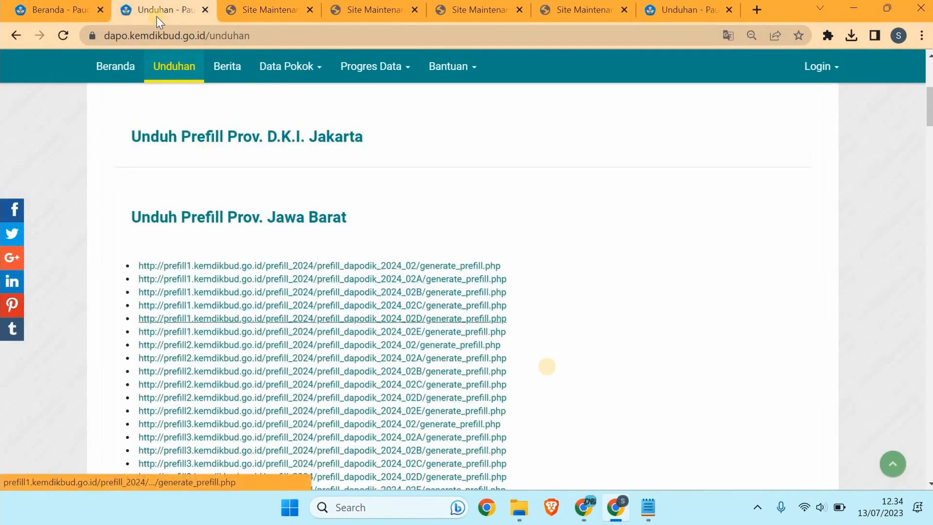
{"action": "left_click", "coordinate": [289, 319]}
{"action": "key", "text": "ctrl+shift+Tab"}
{"action": "left_click", "coordinate": [289, 332]}
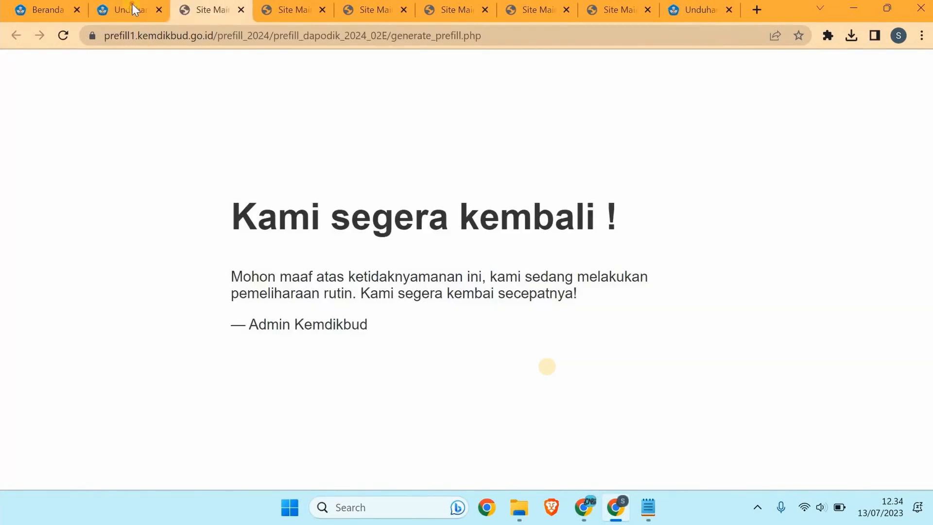
{"action": "key", "text": "ctrl+shift+Tab"}
Open the prefill2 generator prefill_dapodik_2024_02 for Jawa Barat, fill in the registration code and generate the school's prefill file
{"action": "left_click", "coordinate": [238, 345]}
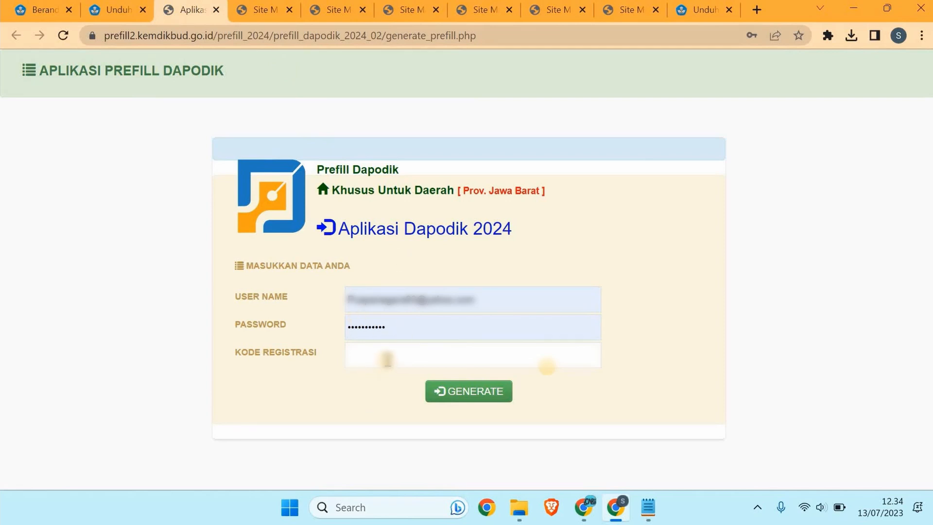
{"action": "left_click", "coordinate": [387, 360]}
{"action": "key", "text": "Down"}
{"action": "key", "text": "Return"}
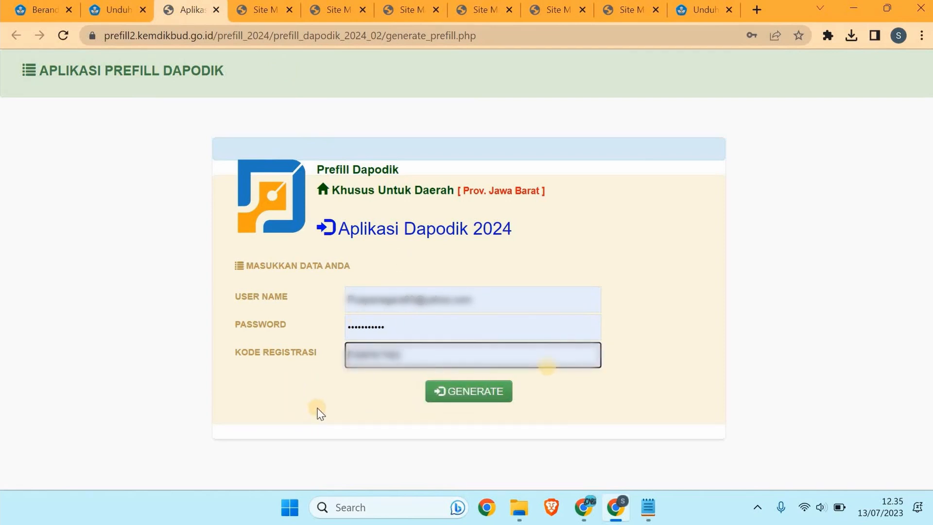
{"action": "left_click", "coordinate": [472, 391]}
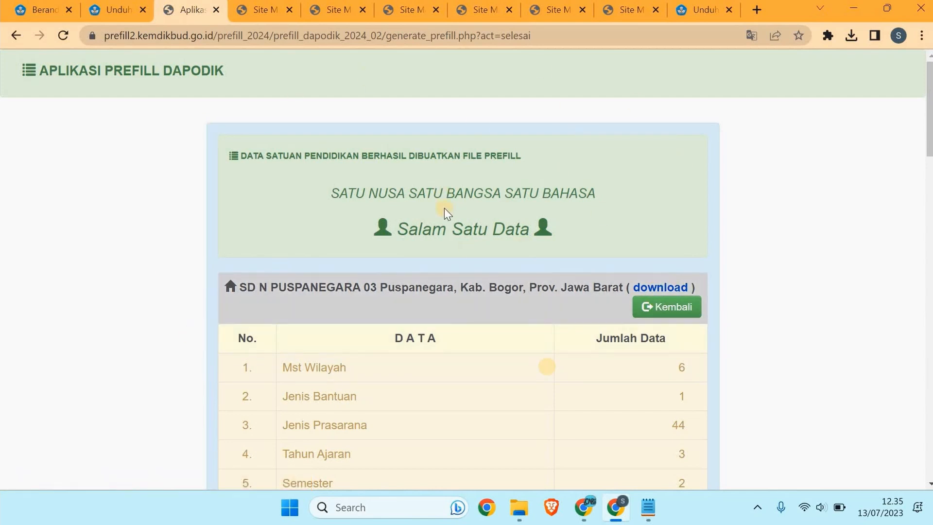
Switch to File Explorer and open the DAPODIK 2024 folder under 01_SDN PUSPANEGARA 03, 1_KEPENGELOLAAN, 1_DAPODIK SDN PUSPANEGARA 03 on drive D
{"action": "left_click", "coordinate": [513, 508]}
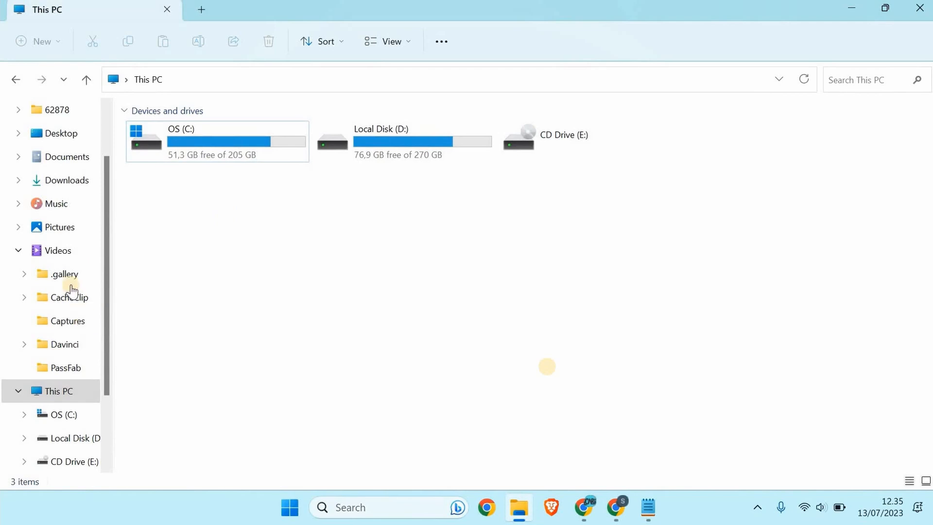
{"action": "scroll", "coordinate": [71, 290], "scroll_direction": "up", "scroll_amount": 1}
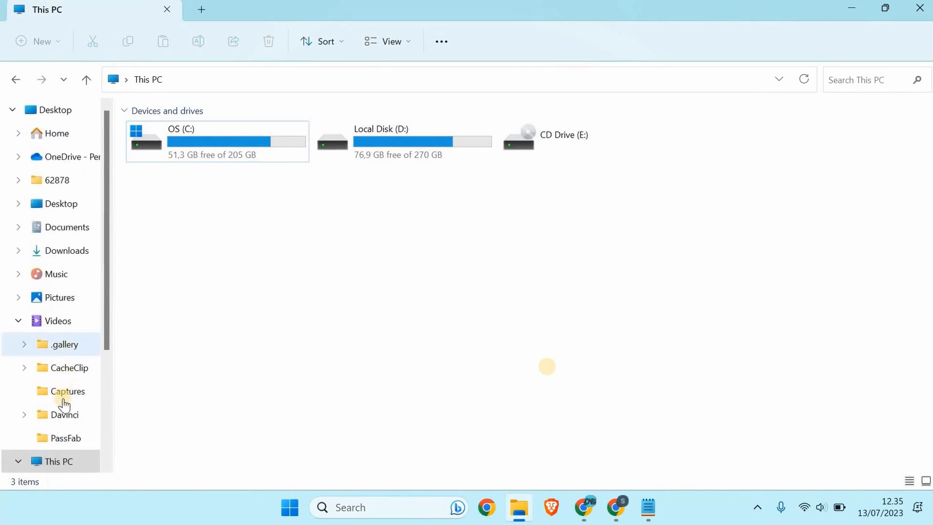
{"action": "double_click", "coordinate": [377, 158]}
{"action": "double_click", "coordinate": [223, 136]}
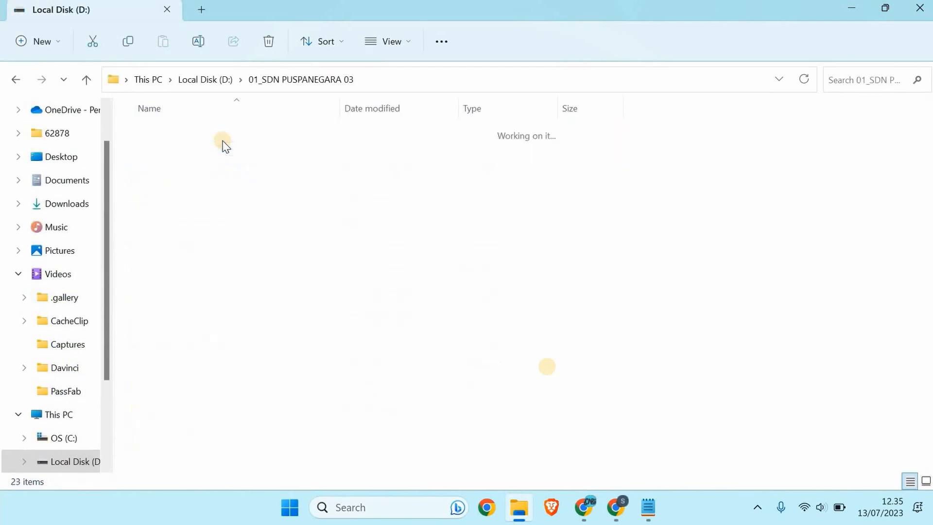
{"action": "double_click", "coordinate": [208, 136]}
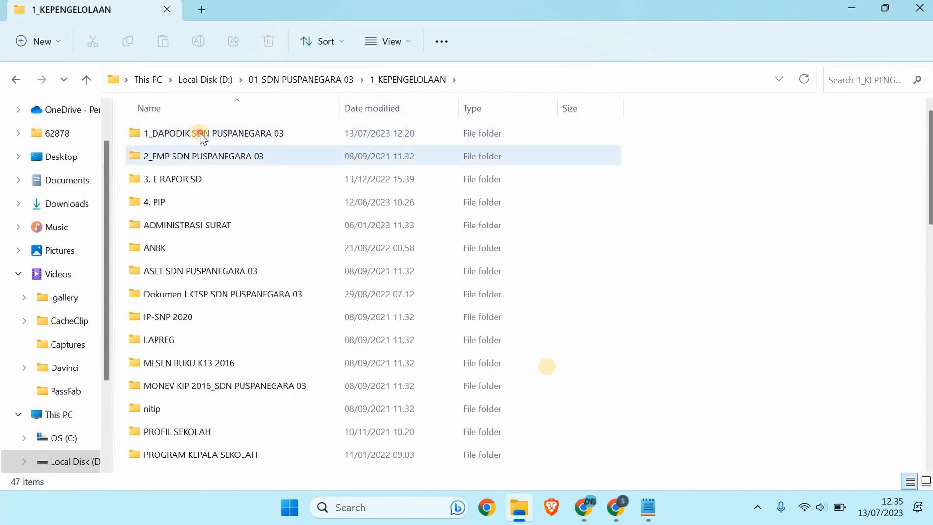
{"action": "left_click", "coordinate": [202, 133]}
{"action": "key", "text": "Return"}
{"action": "double_click", "coordinate": [179, 271]}
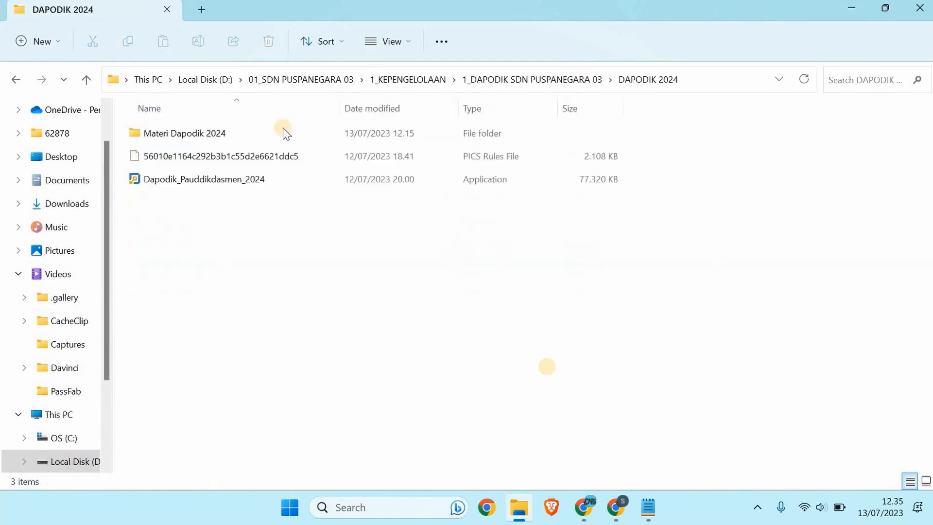
Examine the downloaded prefill file and the Dapodik_Pauddikdasmen_2024 installer in the DAPODIK 2024 folder
{"action": "left_click", "coordinate": [293, 162]}
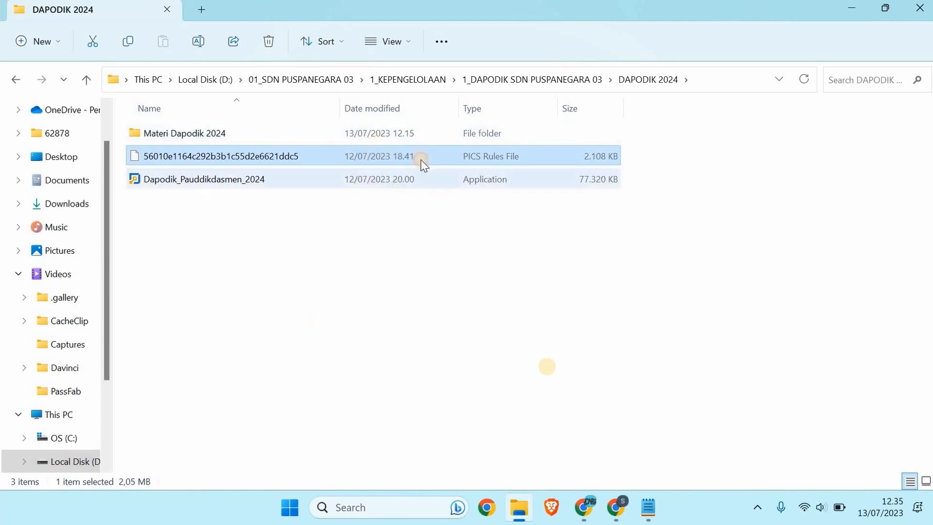
{"action": "left_click", "coordinate": [368, 184]}
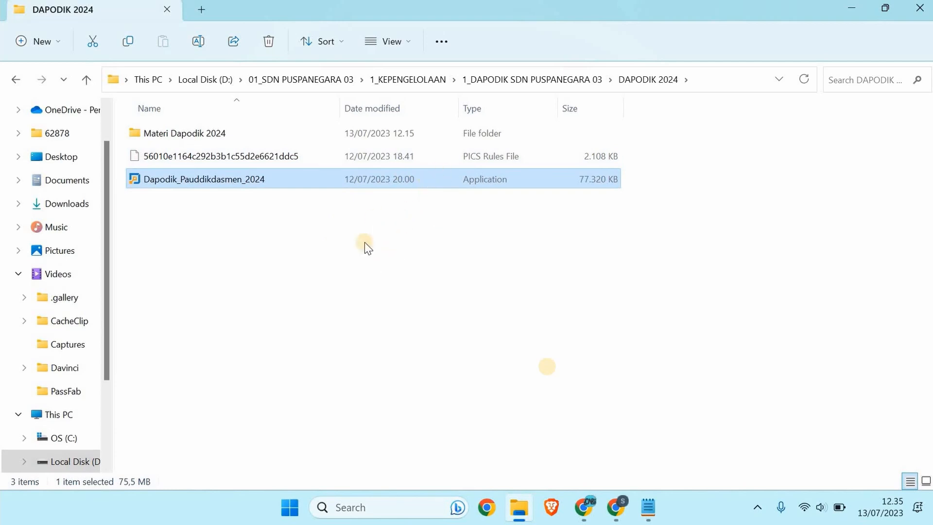
{"action": "left_click", "coordinate": [355, 163]}
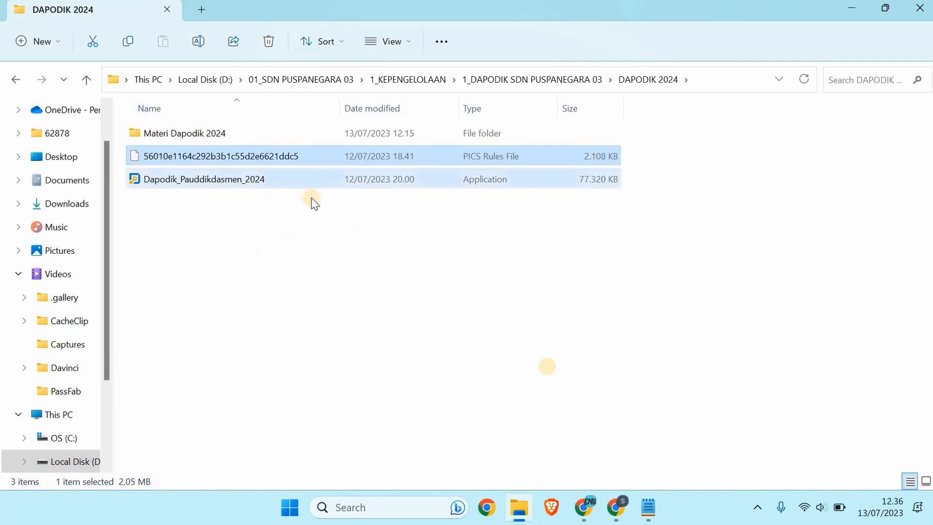
{"action": "left_click", "coordinate": [330, 179]}
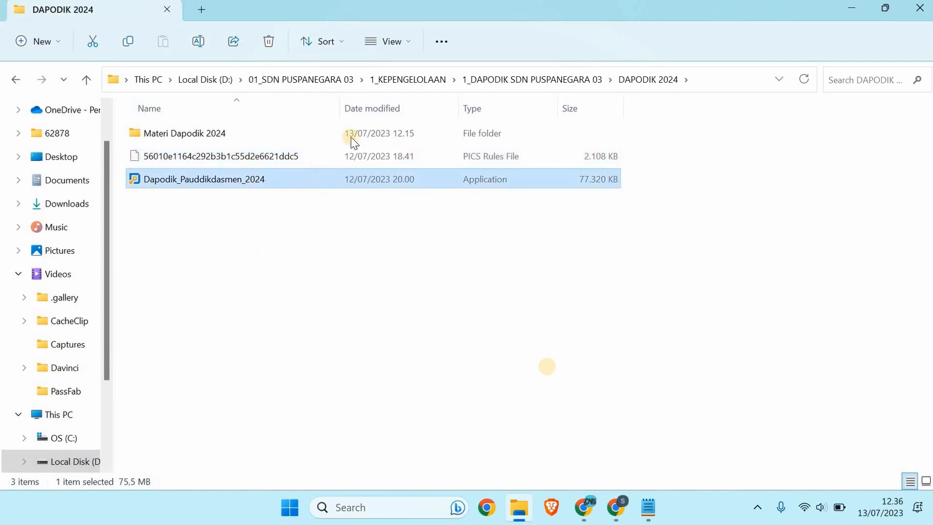
Open the installed programs list in Control Panel and check the Dapodik versi 2023.d entry, minimizing the windows in the way
{"action": "left_click", "coordinate": [851, 9]}
{"action": "left_click", "coordinate": [850, 8]}
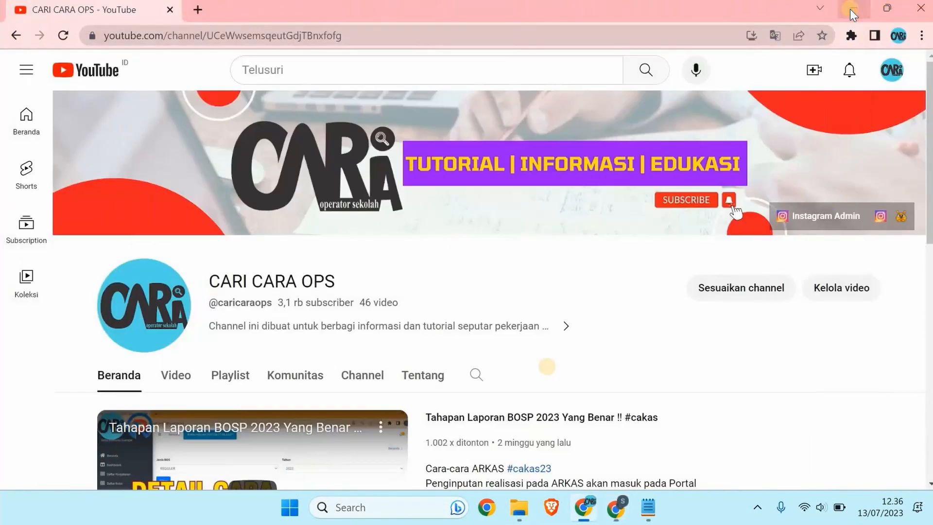
{"action": "left_click", "coordinate": [850, 8]}
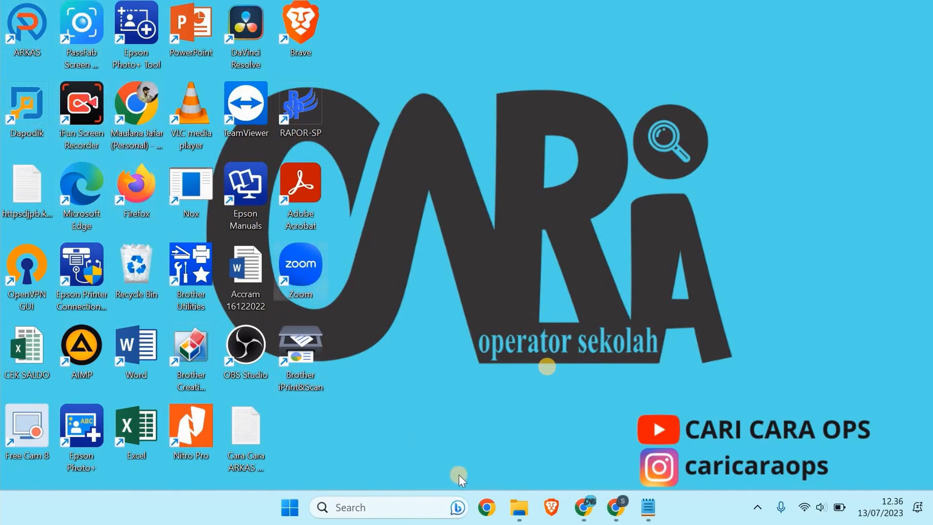
{"action": "left_click", "coordinate": [382, 516]}
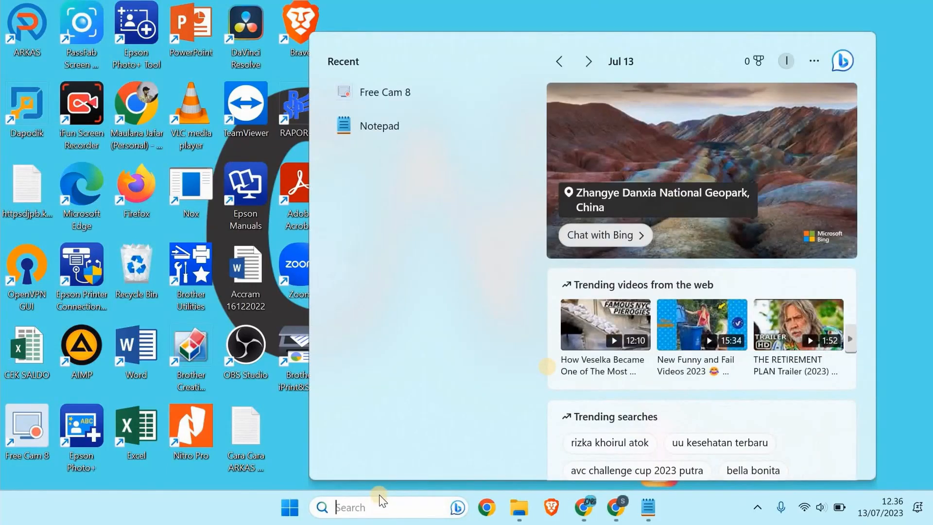
{"action": "type", "text": "CONT"}
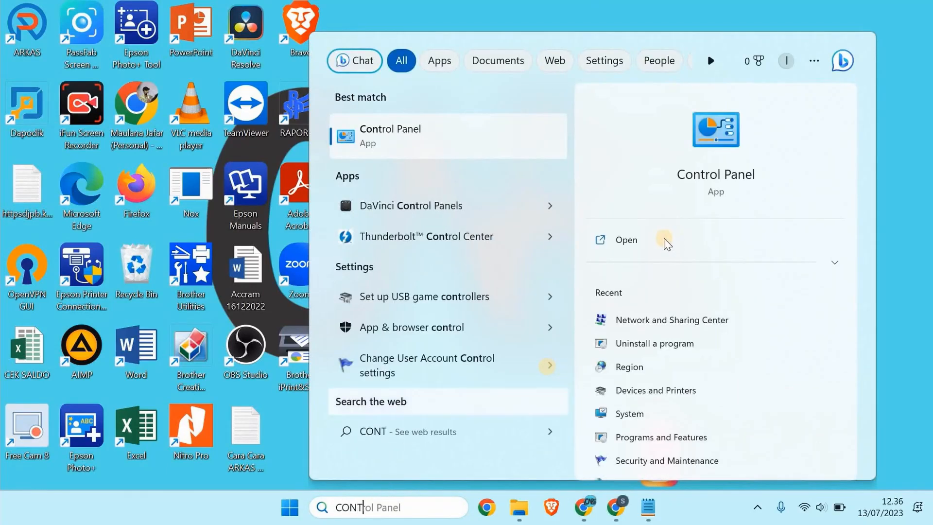
{"action": "left_click", "coordinate": [640, 241]}
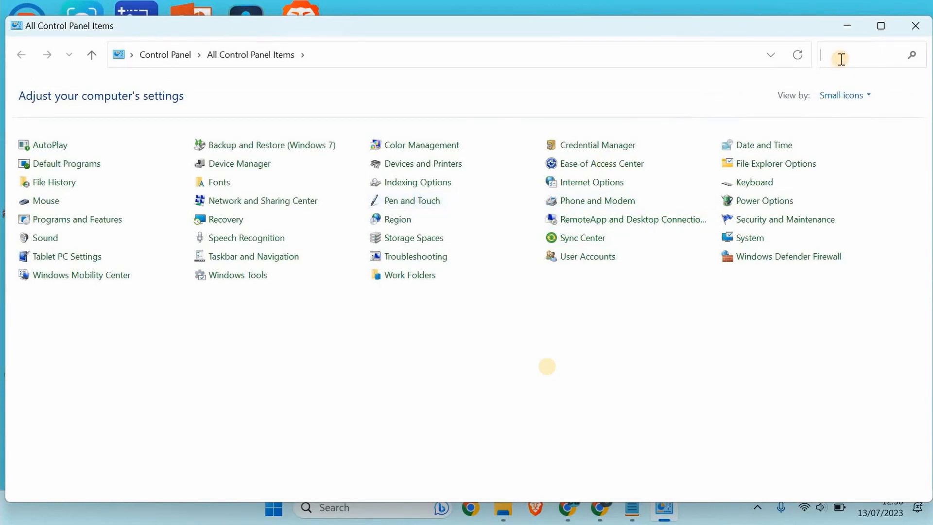
{"action": "type", "text": "UNIN"}
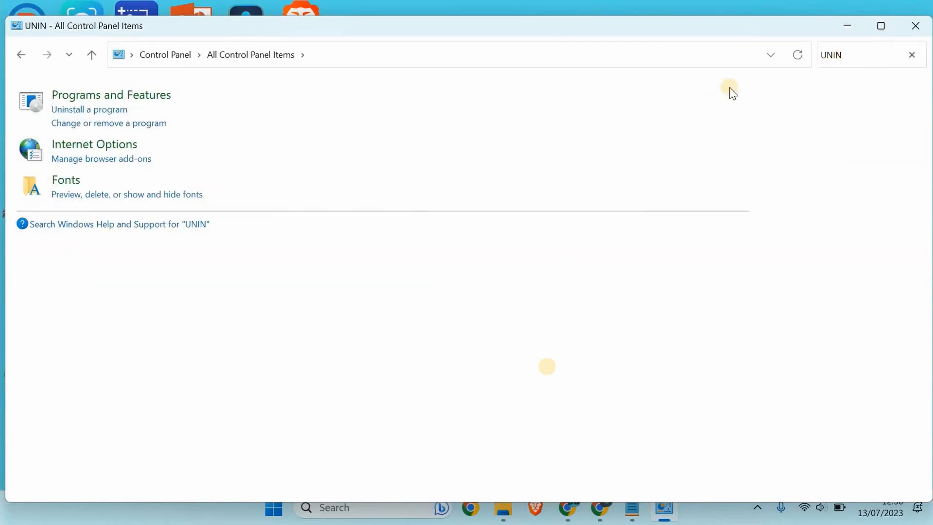
{"action": "left_click", "coordinate": [120, 107]}
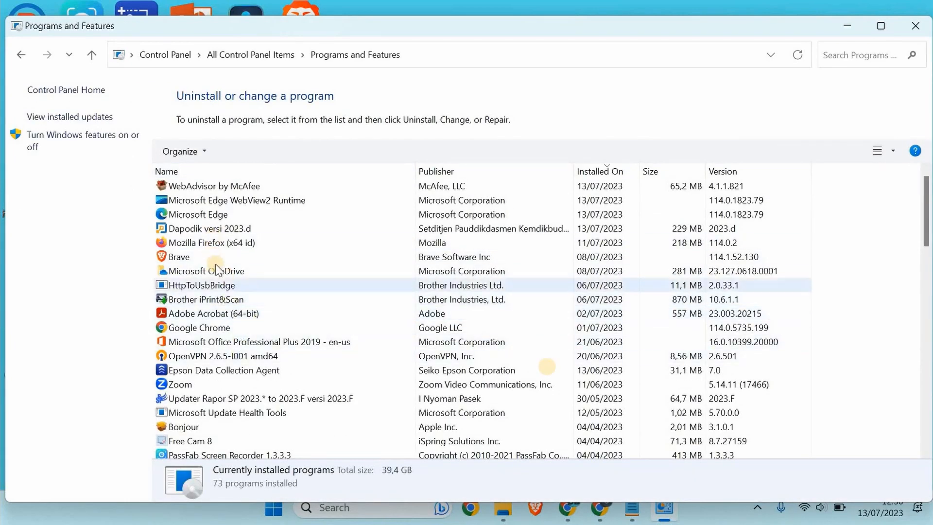
{"action": "left_click", "coordinate": [234, 229]}
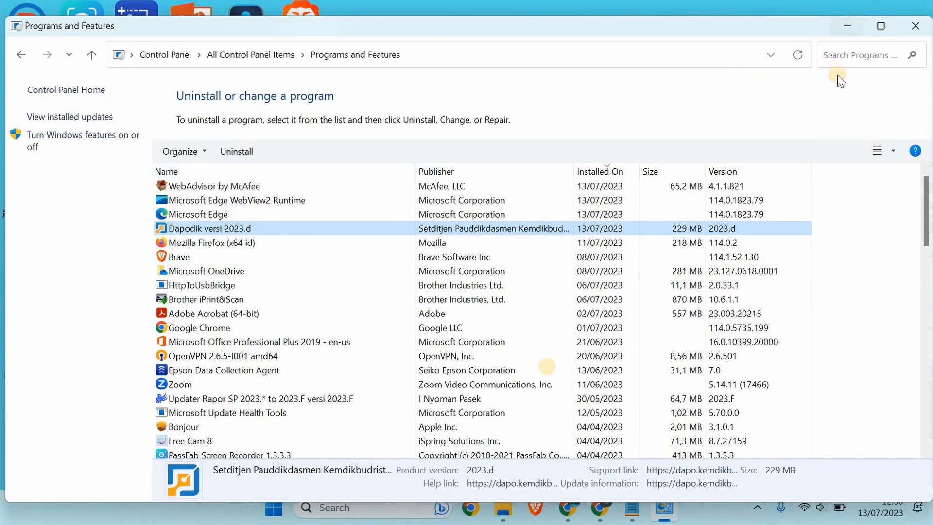
{"action": "left_click", "coordinate": [848, 26]}
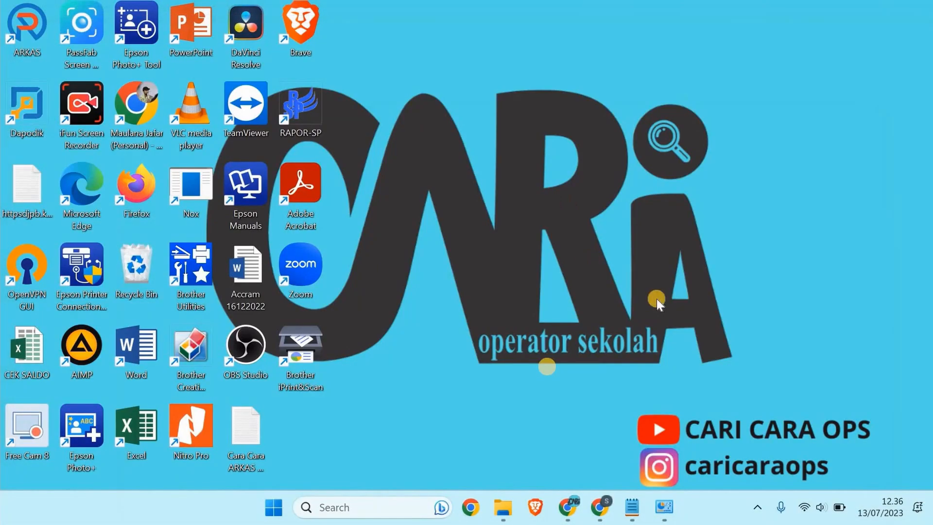
Return to File Explorer and open the uninst folder of Dapodik inside Program Files (x86) on drive C
{"action": "left_click", "coordinate": [505, 510]}
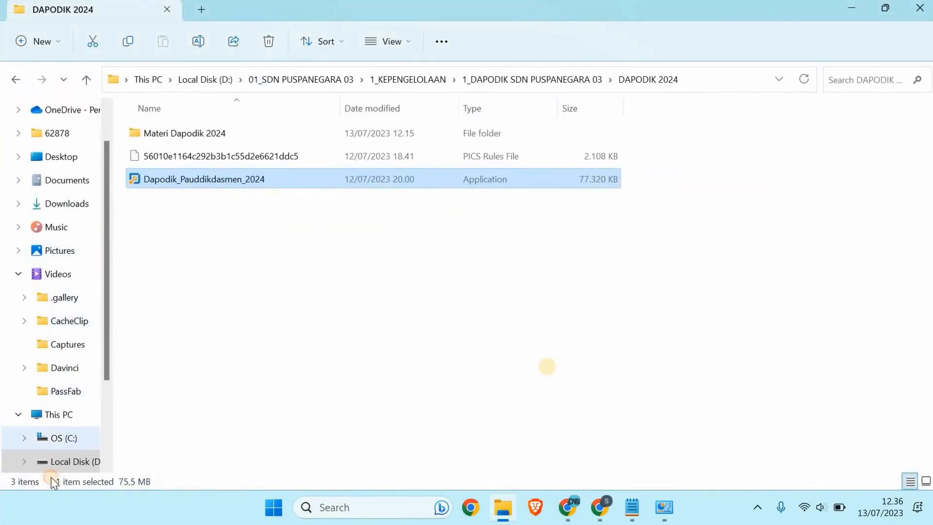
{"action": "left_click", "coordinate": [60, 437]}
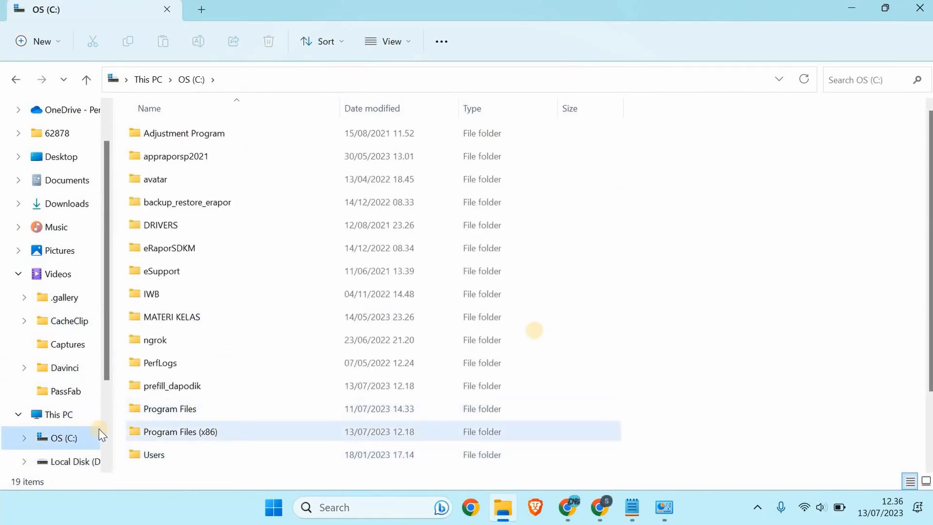
{"action": "left_click", "coordinate": [161, 432]}
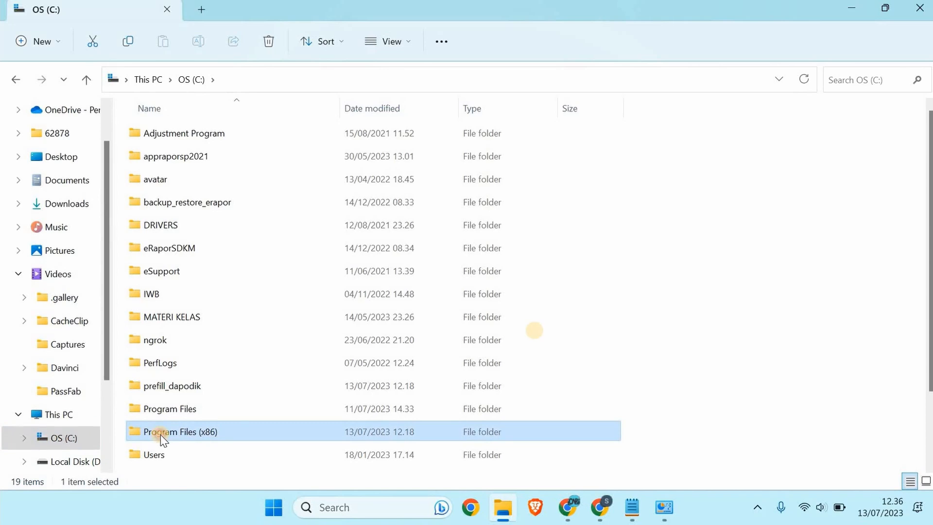
{"action": "double_click", "coordinate": [161, 434]}
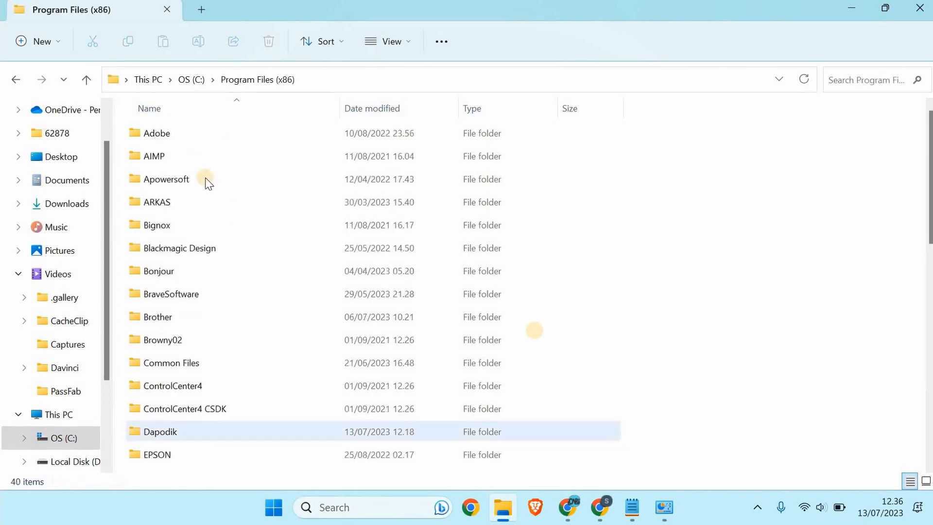
{"action": "double_click", "coordinate": [155, 437]}
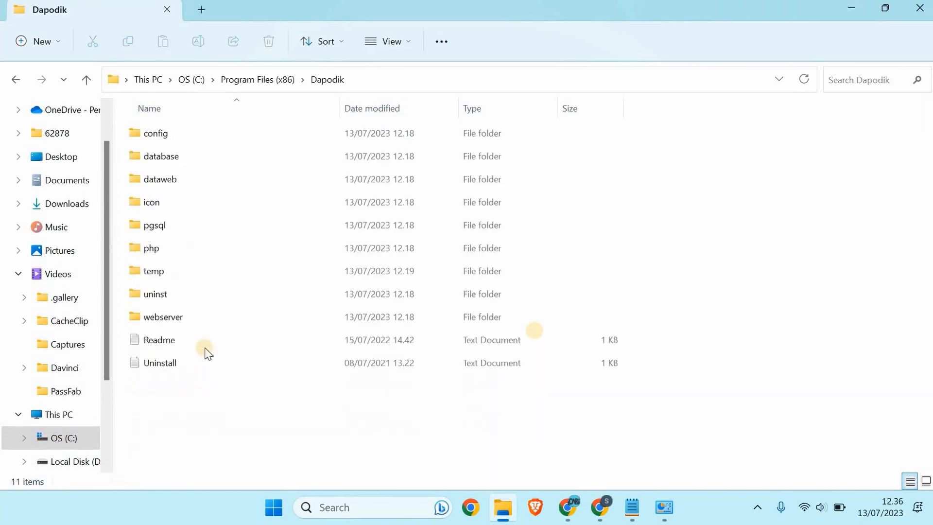
{"action": "double_click", "coordinate": [177, 297]}
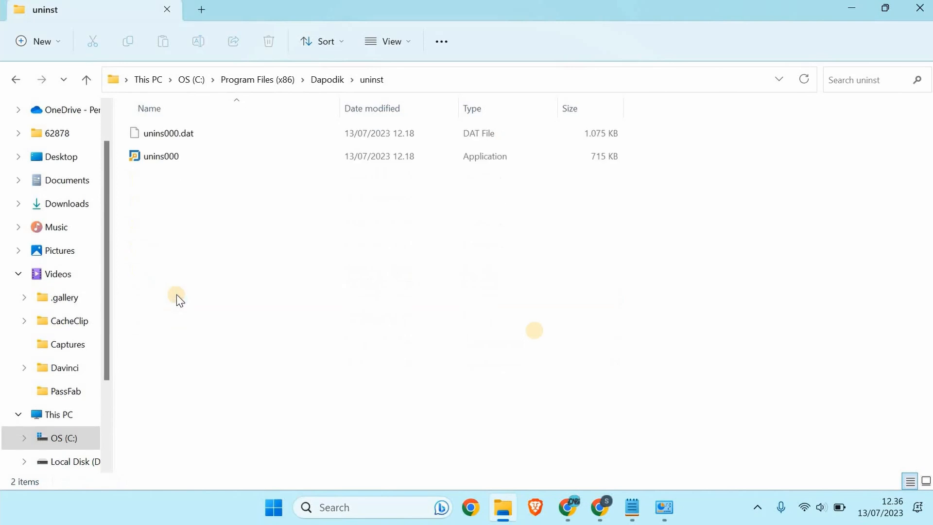
Run the unins000 application, confirm removing Dapodik with all its components, and decline the immediate computer restart
{"action": "left_click", "coordinate": [235, 157]}
{"action": "right_click", "coordinate": [235, 156]}
{"action": "left_click", "coordinate": [276, 223]}
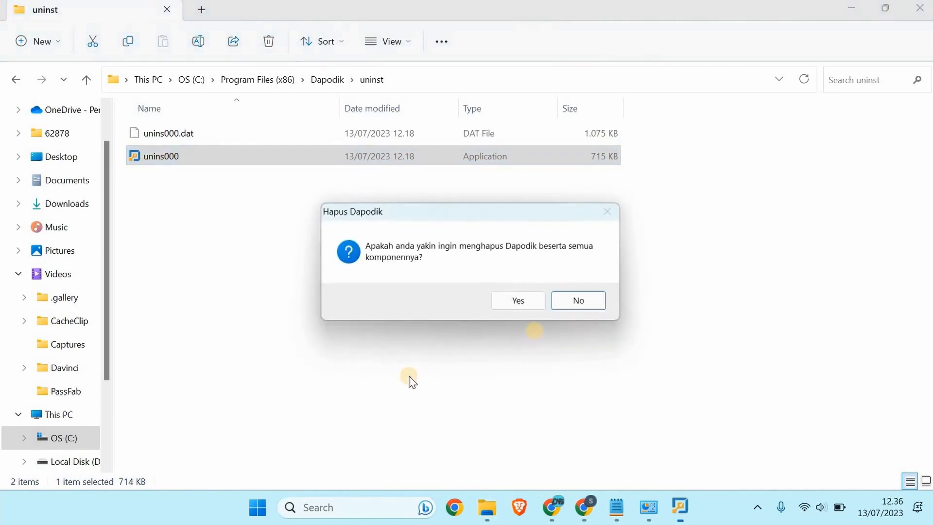
{"action": "left_click", "coordinate": [518, 301]}
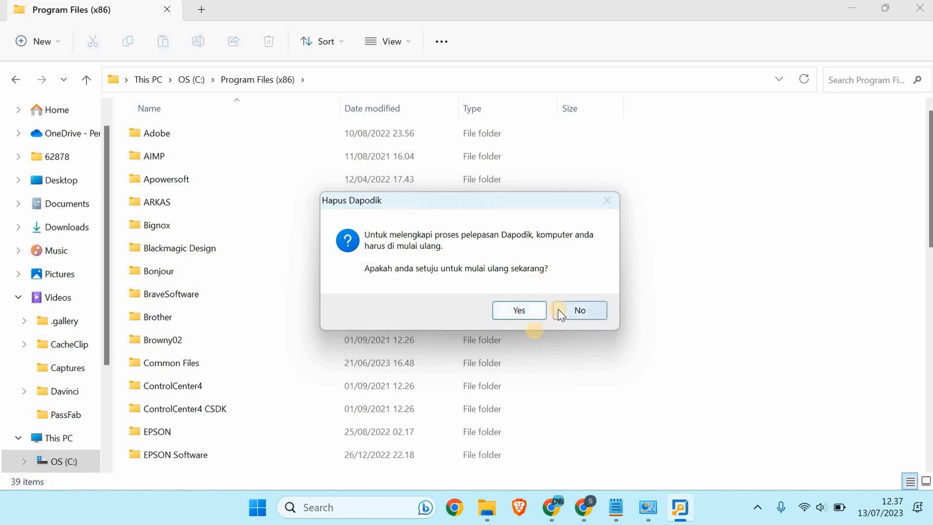
{"action": "left_click", "coordinate": [559, 310]}
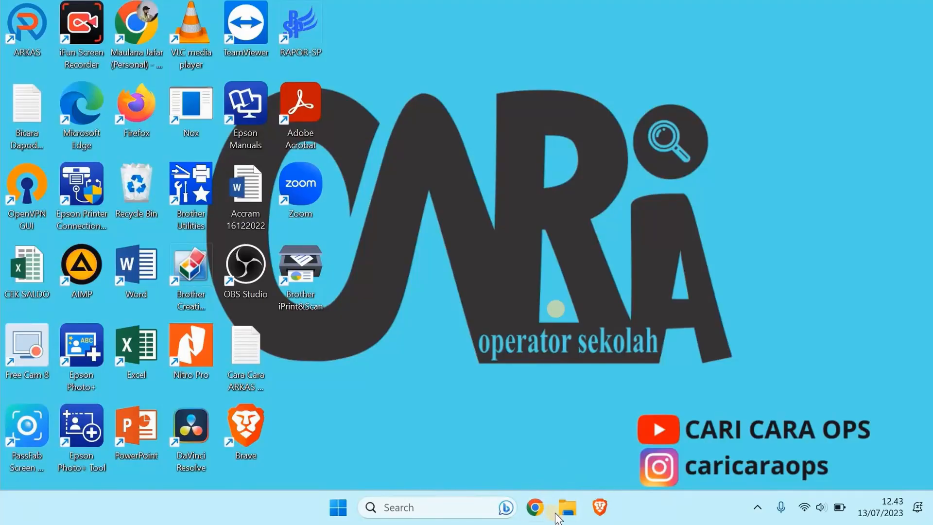
Open a maximized File Explorer window and go to the school's DAPODIK 2024 folder on drive D
{"action": "left_click", "coordinate": [560, 512]}
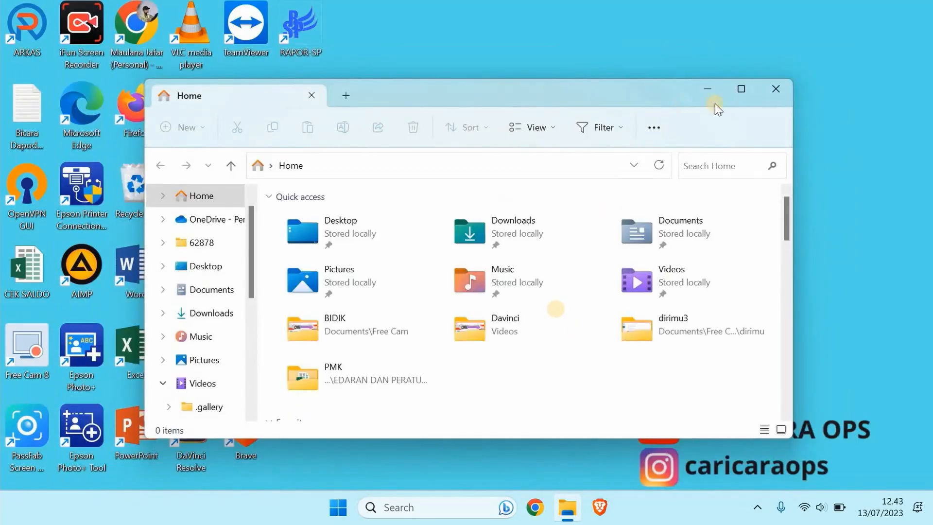
{"action": "left_click", "coordinate": [741, 88]}
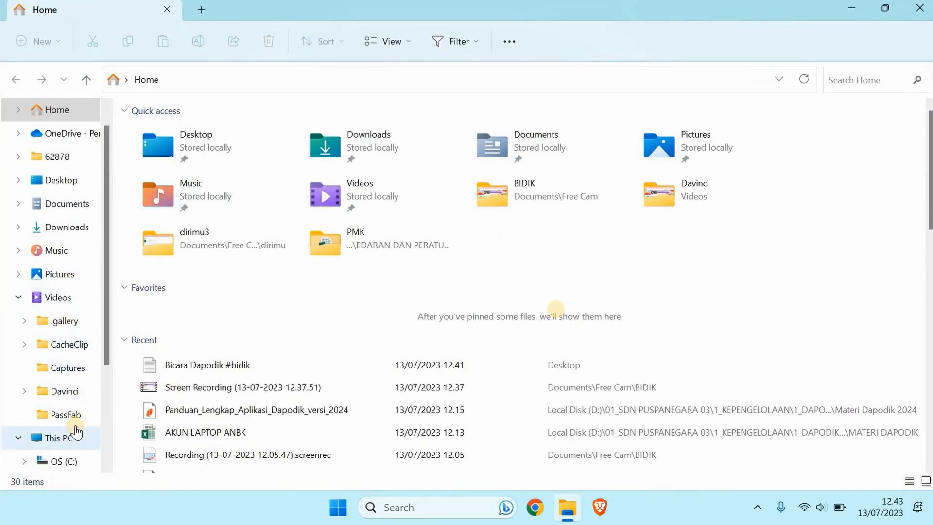
{"action": "scroll", "coordinate": [75, 438], "scroll_direction": "down", "scroll_amount": 1}
{"action": "left_click", "coordinate": [70, 438]}
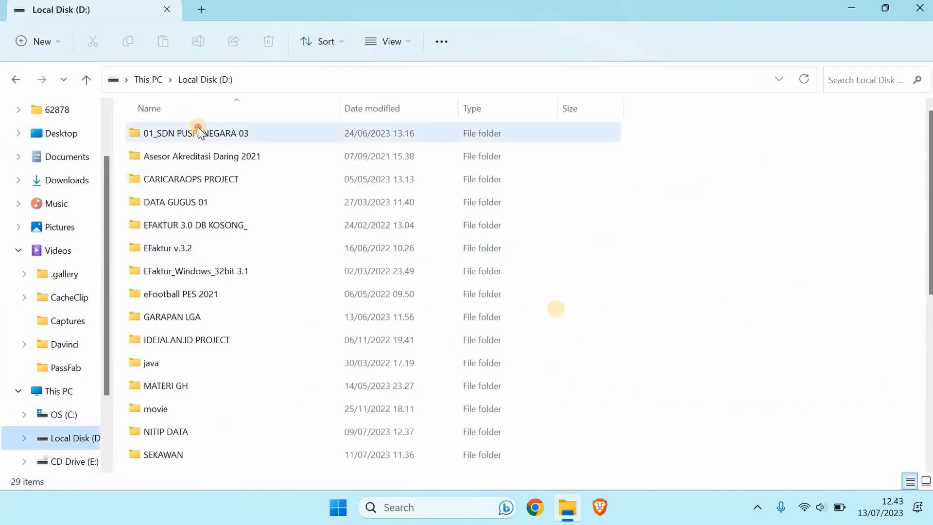
{"action": "double_click", "coordinate": [177, 135]}
{"action": "double_click", "coordinate": [184, 138]}
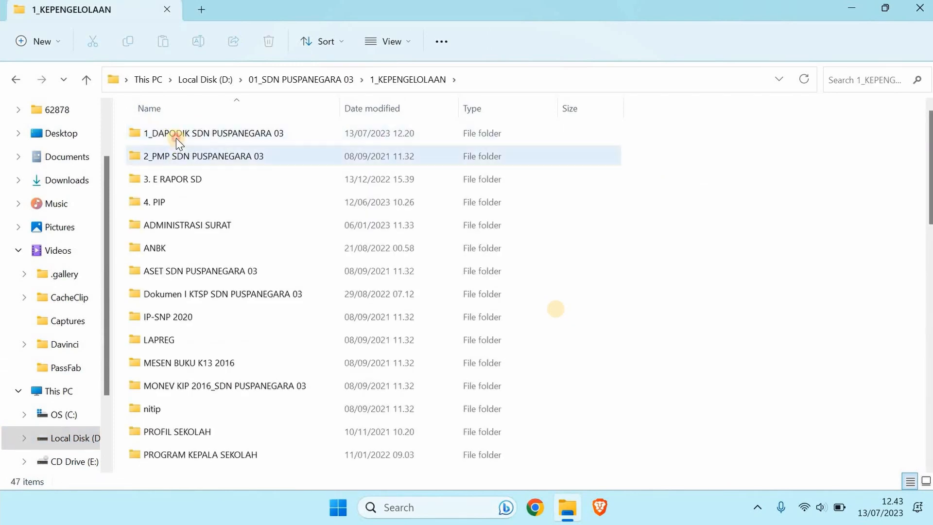
{"action": "double_click", "coordinate": [176, 138]}
{"action": "double_click", "coordinate": [163, 264]}
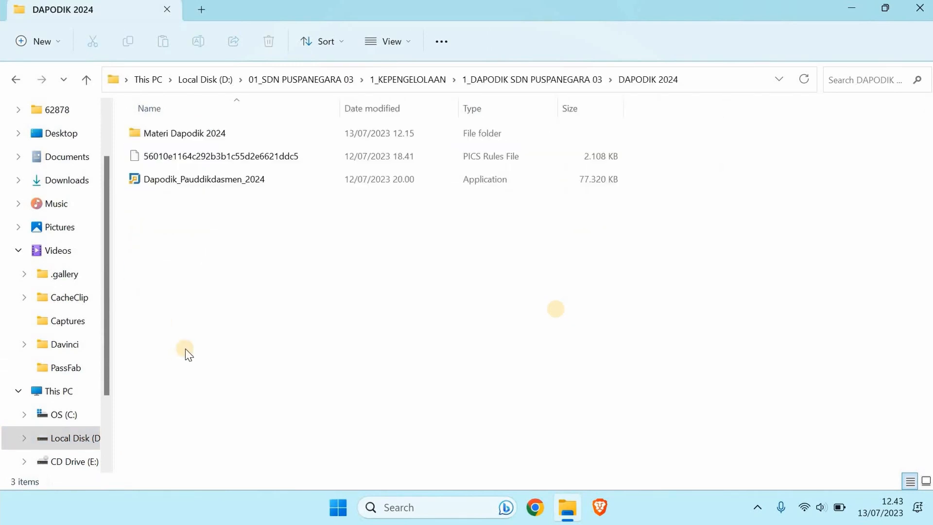
Launch the Dapodik_Pauddikdasmen_2024 installer and continue past the welcome page to the licence agreement
{"action": "right_click", "coordinate": [248, 181]}
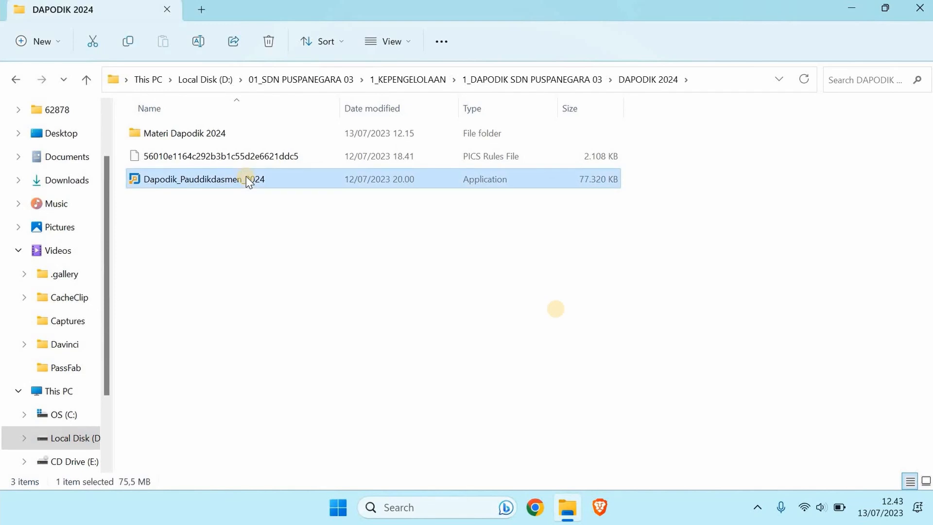
{"action": "left_click", "coordinate": [327, 249]}
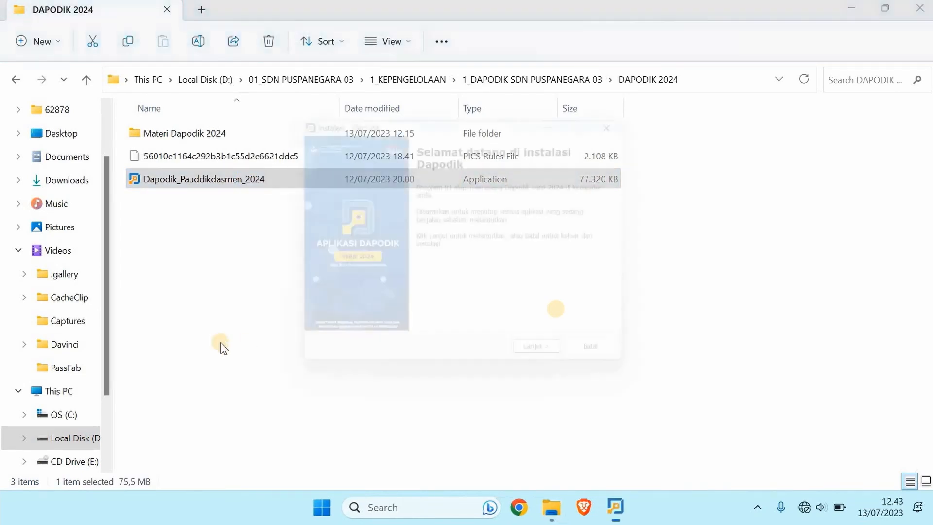
{"action": "left_click", "coordinate": [540, 364]}
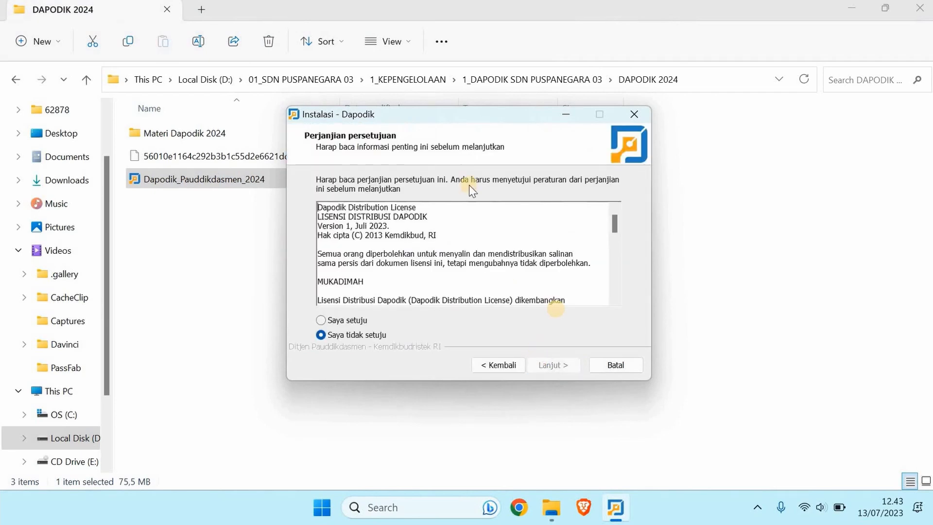
Accept the licence agreement, install Dapodik with the default destination and Start Menu folders, and finish setup with the application shortcut option enabled
{"action": "left_click", "coordinate": [320, 320]}
{"action": "left_click", "coordinate": [546, 366]}
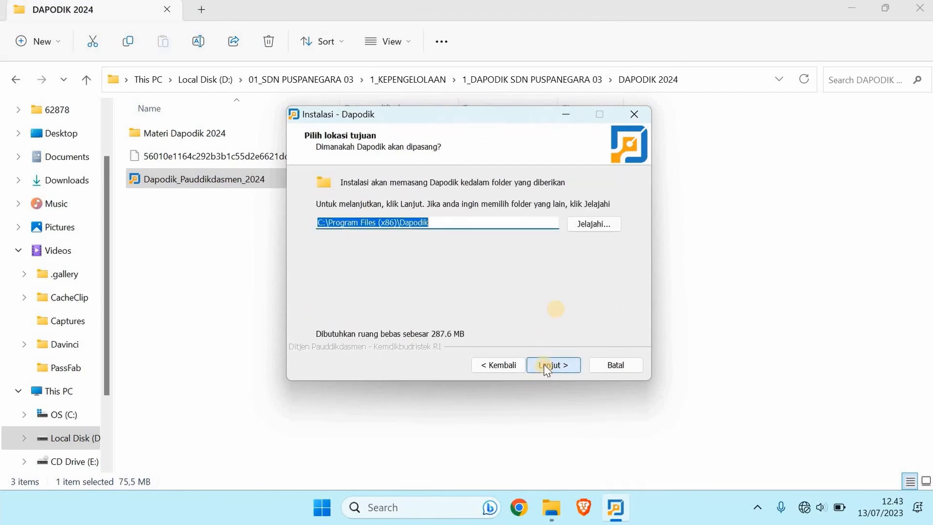
{"action": "left_click", "coordinate": [547, 364]}
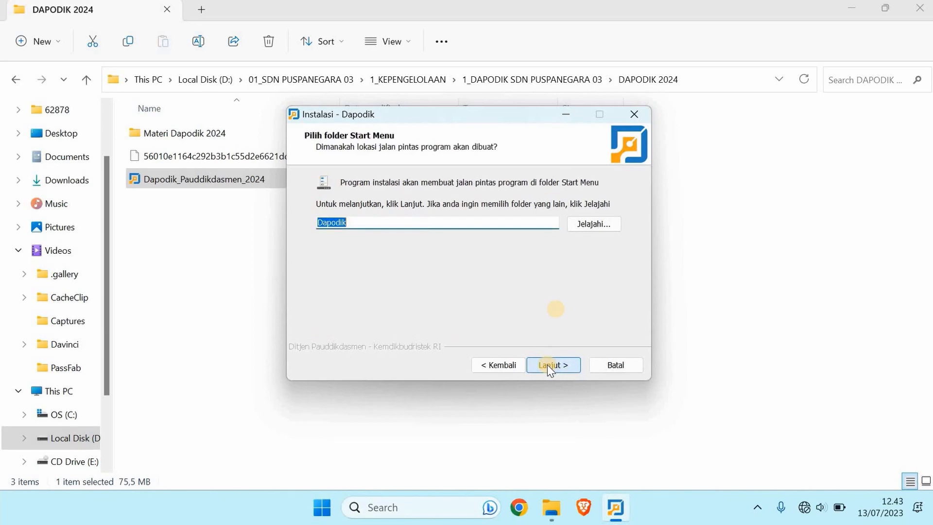
{"action": "left_click", "coordinate": [547, 365]}
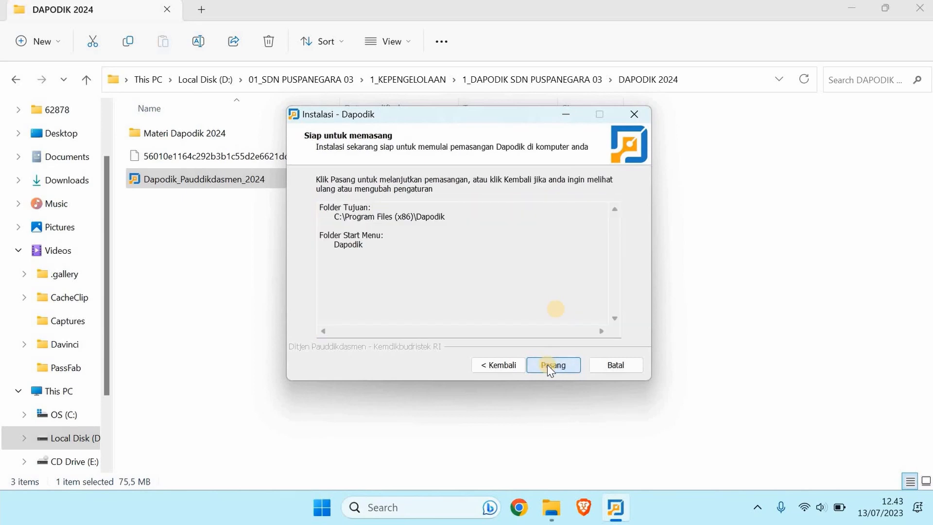
{"action": "left_click", "coordinate": [547, 364]}
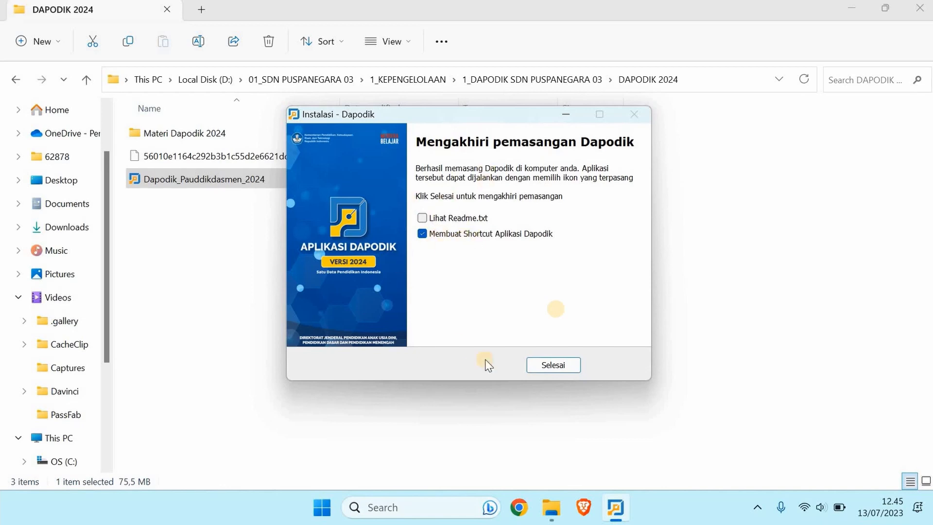
{"action": "left_click", "coordinate": [541, 365]}
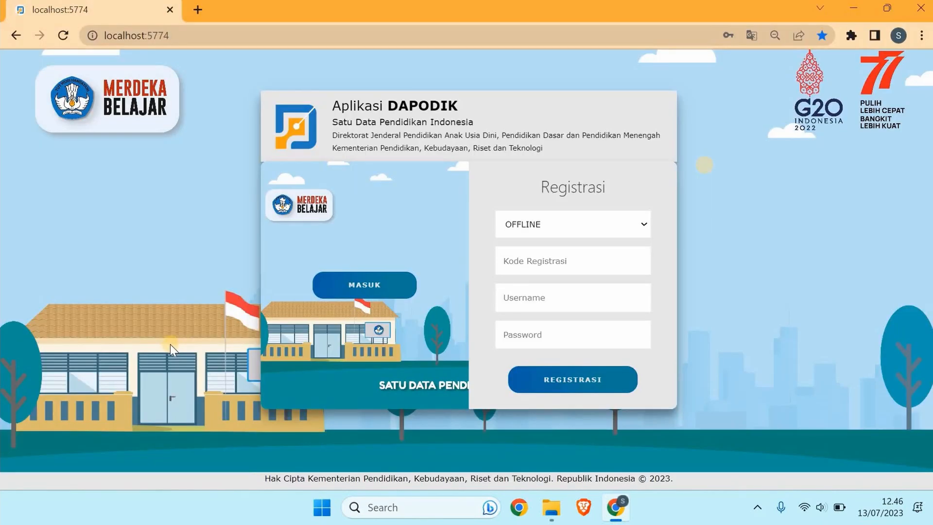
Set the registration mode to OFFLINE and fill in the school's registration code, username and account password from the saved entries
{"action": "left_click", "coordinate": [605, 223]}
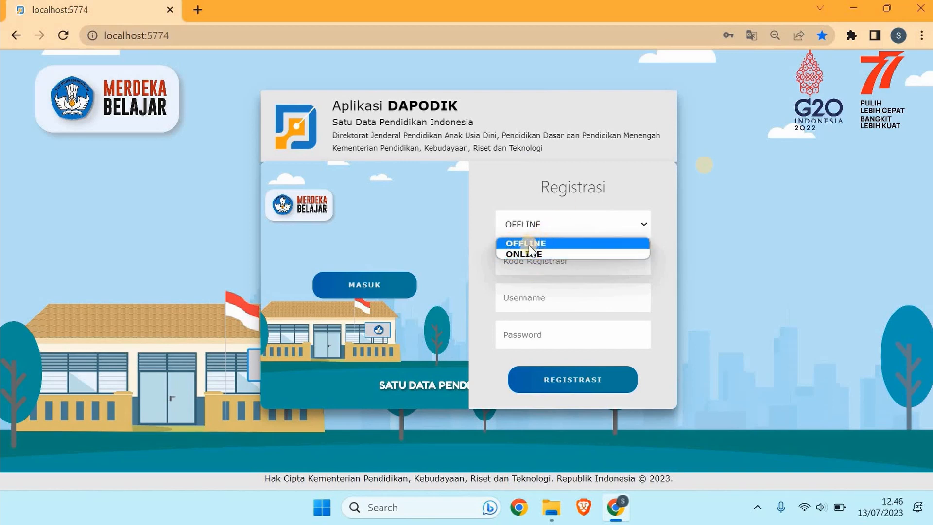
{"action": "left_click", "coordinate": [513, 245]}
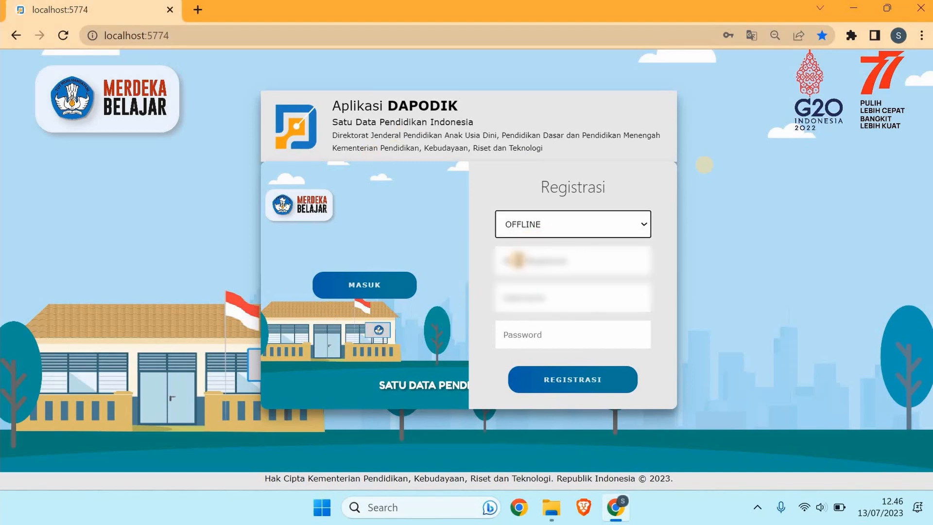
{"action": "left_click", "coordinate": [517, 260]}
{"action": "left_click", "coordinate": [555, 292]}
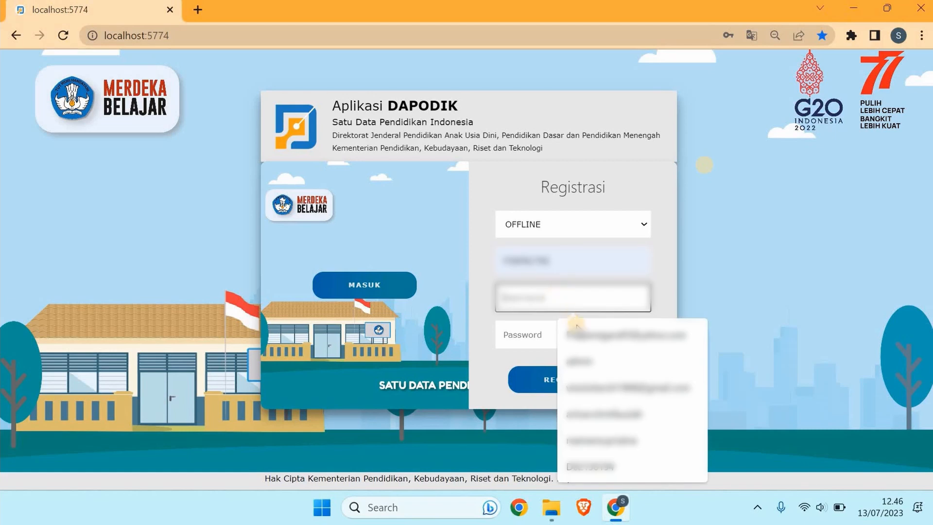
{"action": "left_click", "coordinate": [557, 332]}
{"action": "left_click", "coordinate": [554, 334]}
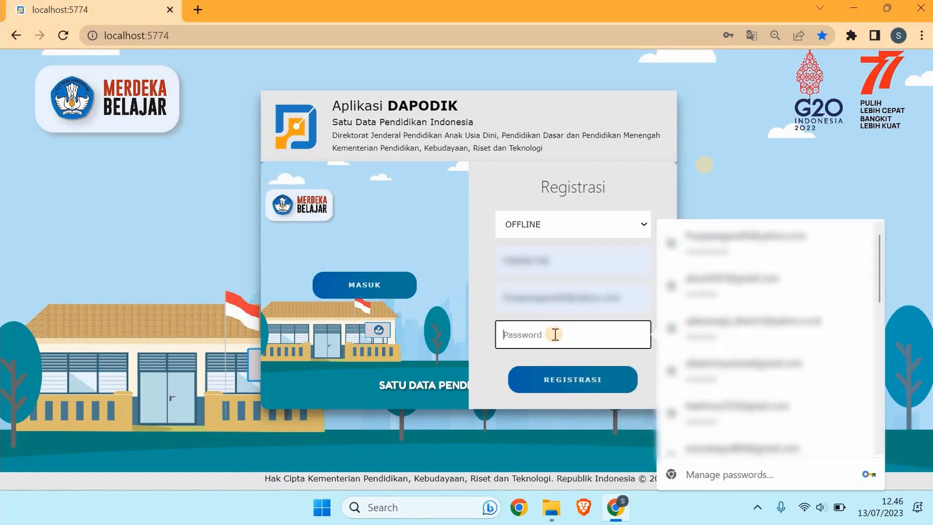
{"action": "left_click", "coordinate": [703, 240]}
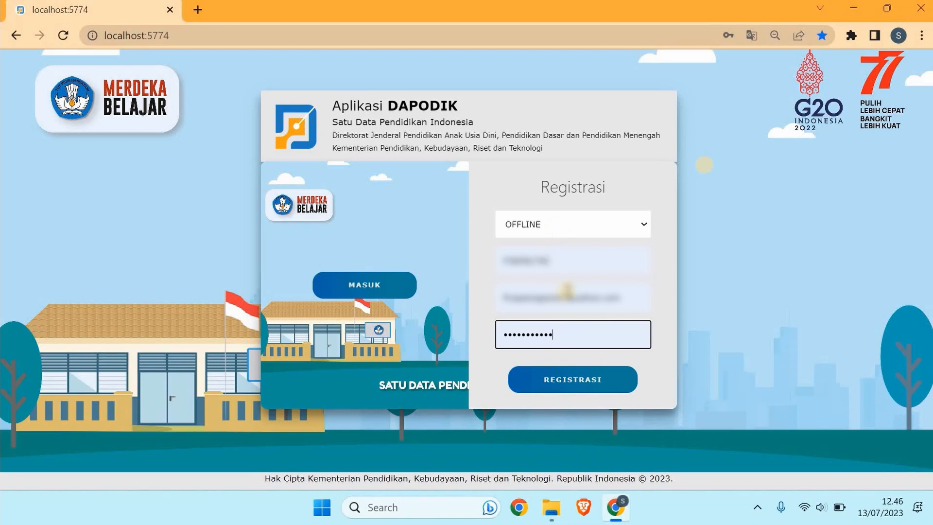
Switch to File Explorer and copy the prefill file 56010e1164c292b3b1c55d2e6621ddc5 from the DAPODIK 2024 folder
{"action": "left_click", "coordinate": [552, 508]}
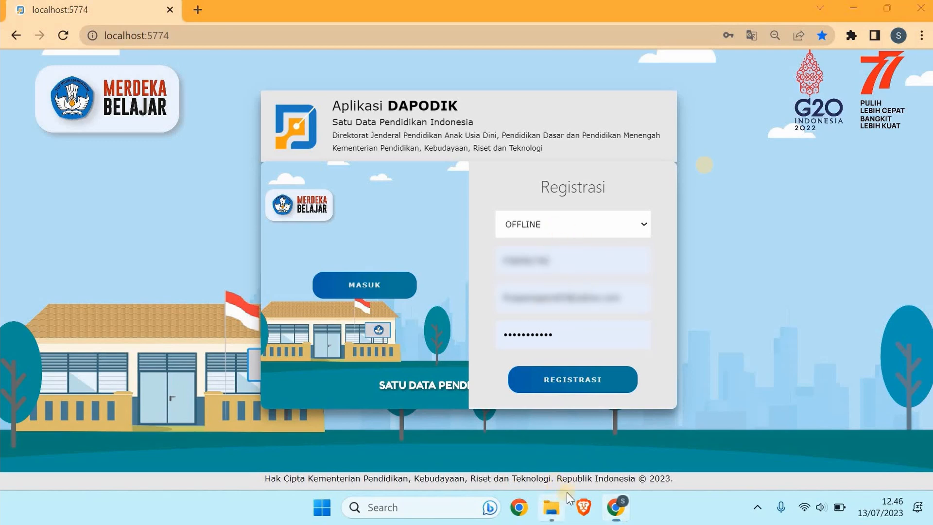
{"action": "key", "text": "Up"}
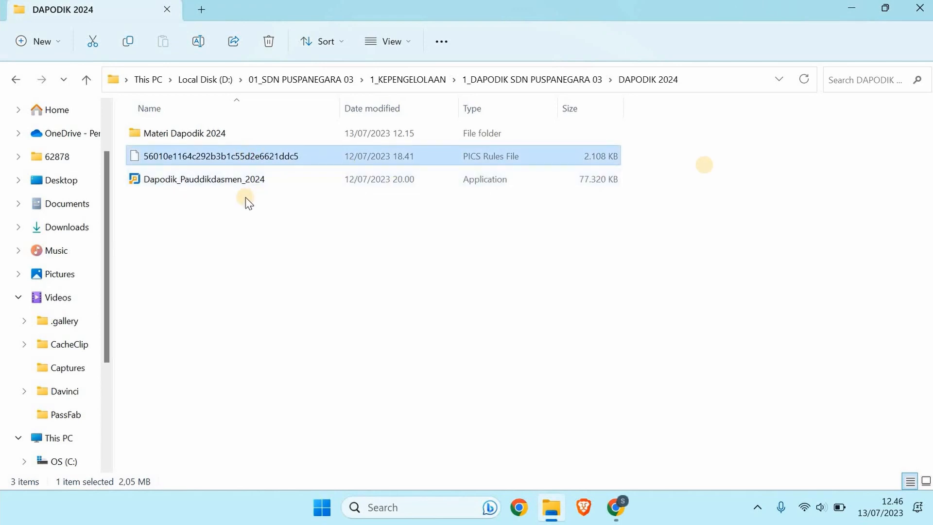
{"action": "right_click", "coordinate": [248, 161]}
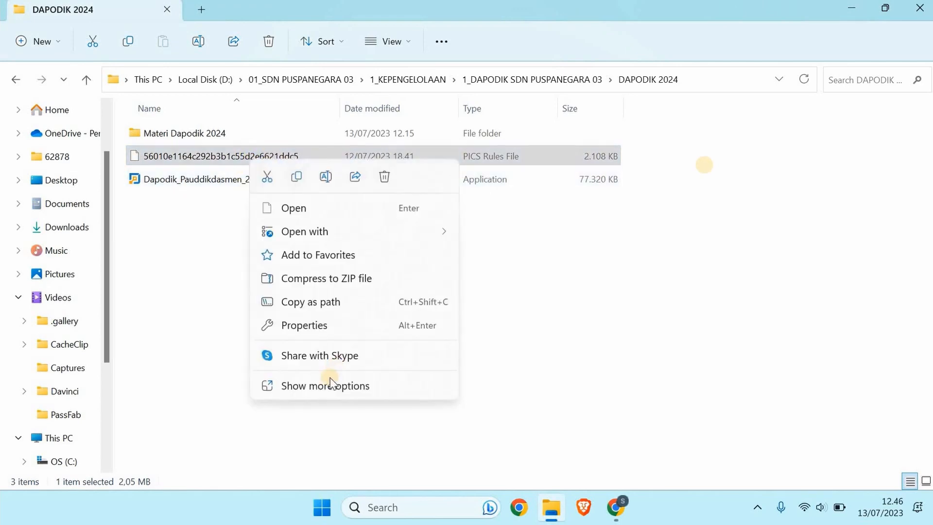
{"action": "left_click", "coordinate": [331, 385]}
{"action": "left_click", "coordinate": [374, 292]}
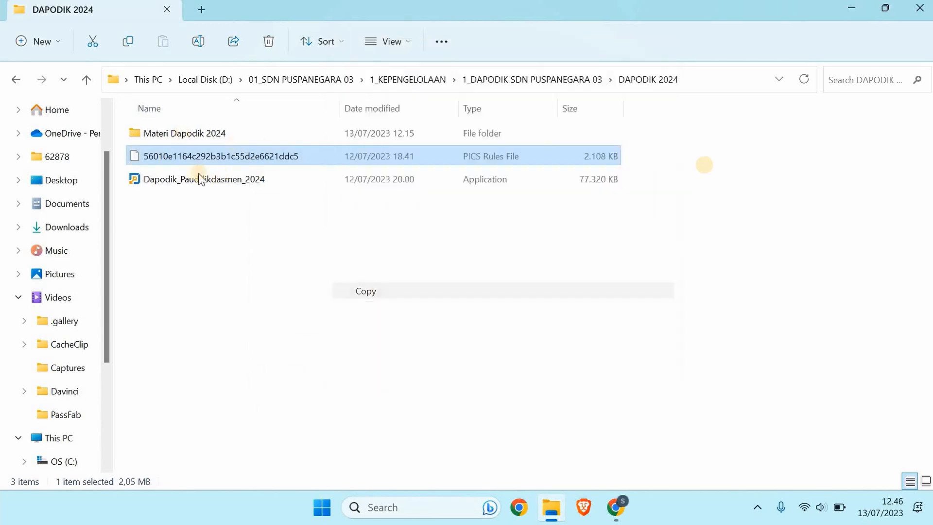
Paste the copied prefill file into the prefill_dapodik folder on drive C
{"action": "scroll", "coordinate": [58, 451], "scroll_direction": "down", "scroll_amount": 1}
{"action": "left_click", "coordinate": [63, 415]}
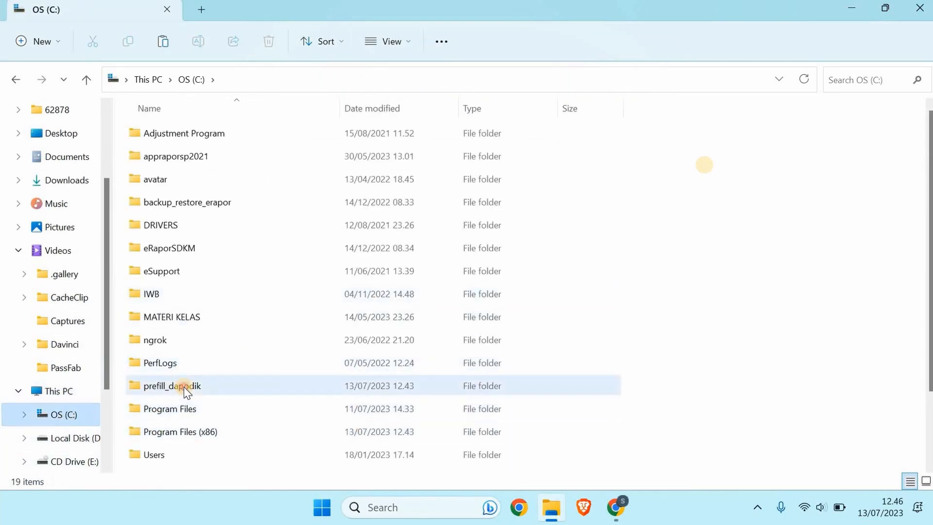
{"action": "double_click", "coordinate": [184, 386]}
{"action": "right_click", "coordinate": [267, 194]}
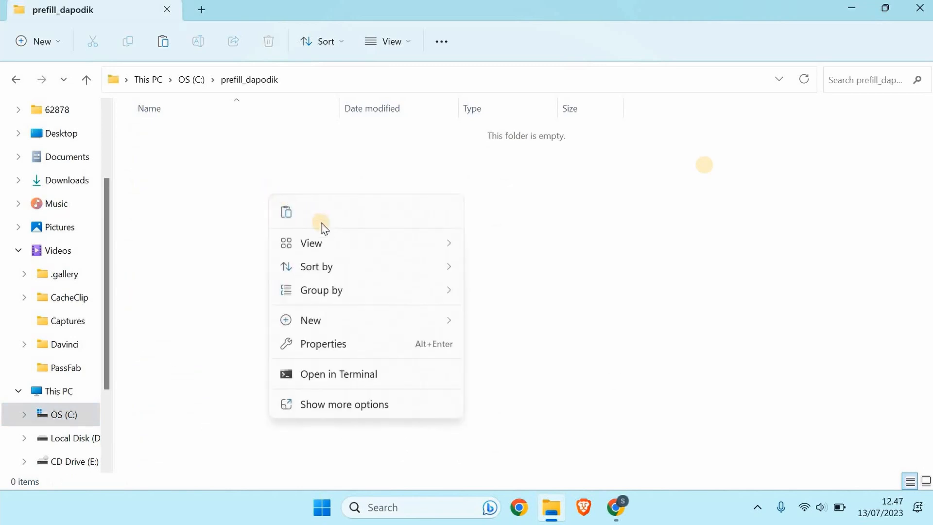
{"action": "left_click", "coordinate": [368, 399]}
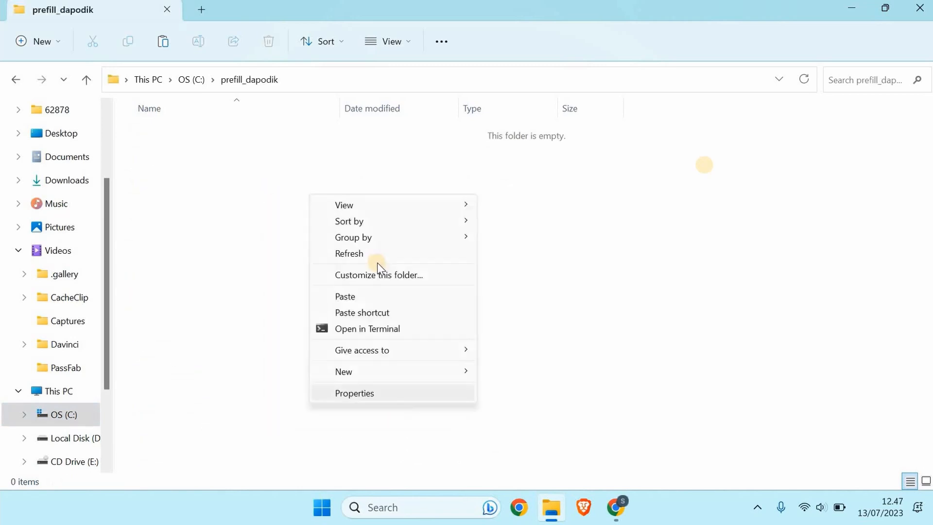
{"action": "left_click", "coordinate": [362, 294]}
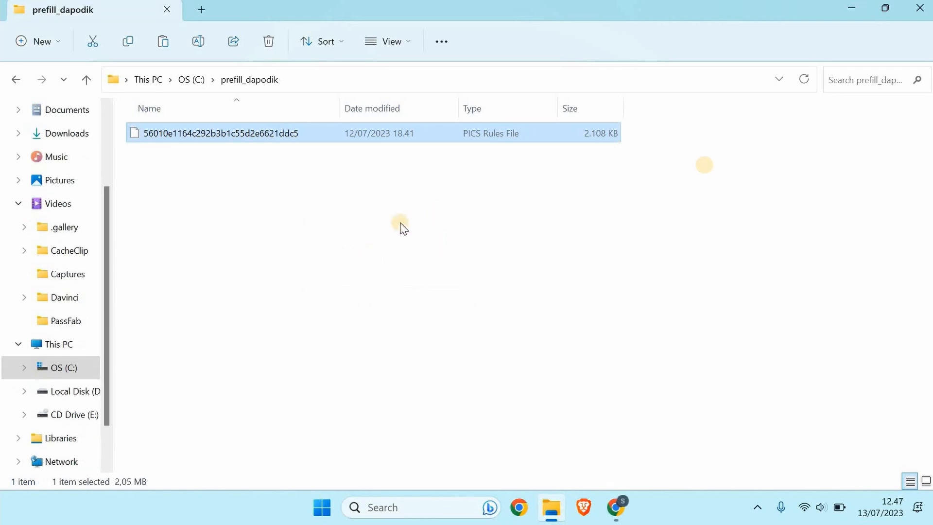
{"action": "left_click", "coordinate": [358, 228]}
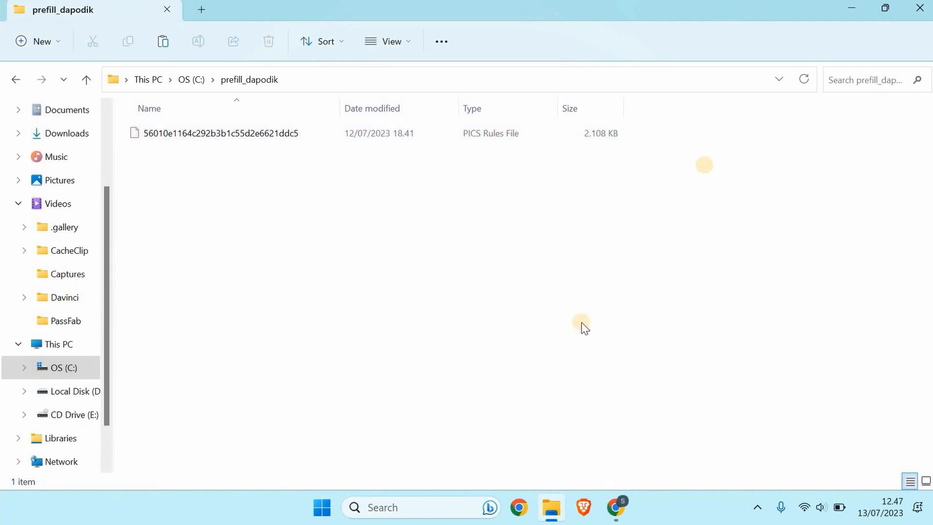
Return to the Dapodik registration page in Chrome, review the filled-in code and username, and submit the registration
{"action": "left_click", "coordinate": [616, 508]}
{"action": "left_click", "coordinate": [567, 262]}
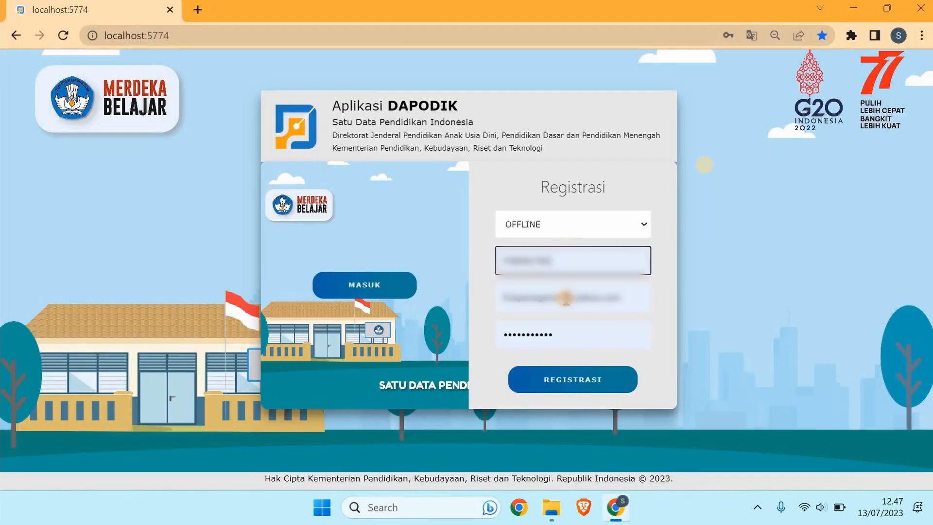
{"action": "left_click", "coordinate": [565, 298]}
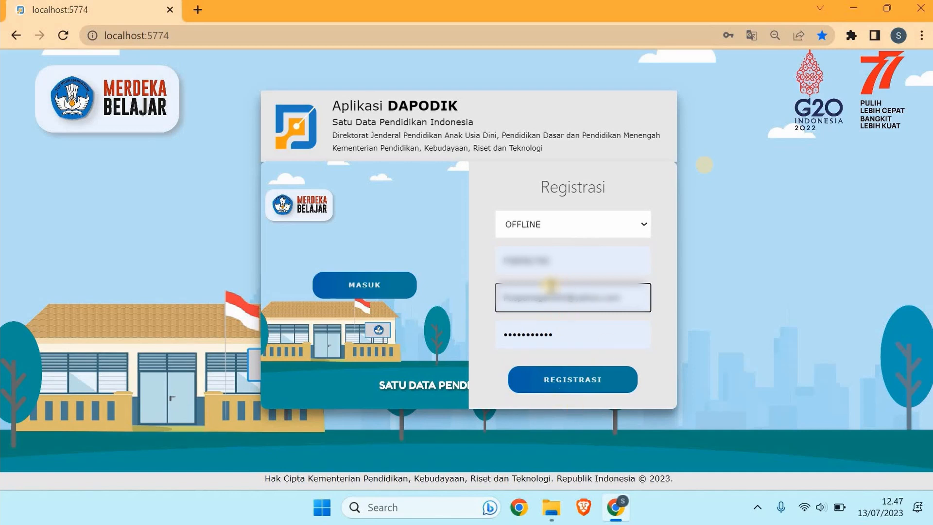
{"action": "left_click", "coordinate": [550, 385]}
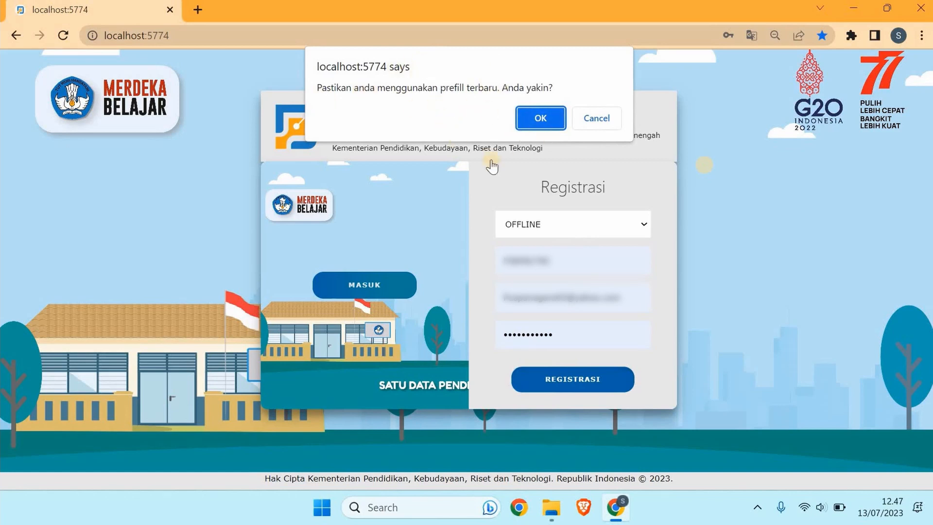
Check the prefill file in drive C's prefill_dapodik folder, then confirm in Chrome that the latest prefill is used and acknowledge the registration
{"action": "left_click", "coordinate": [553, 520]}
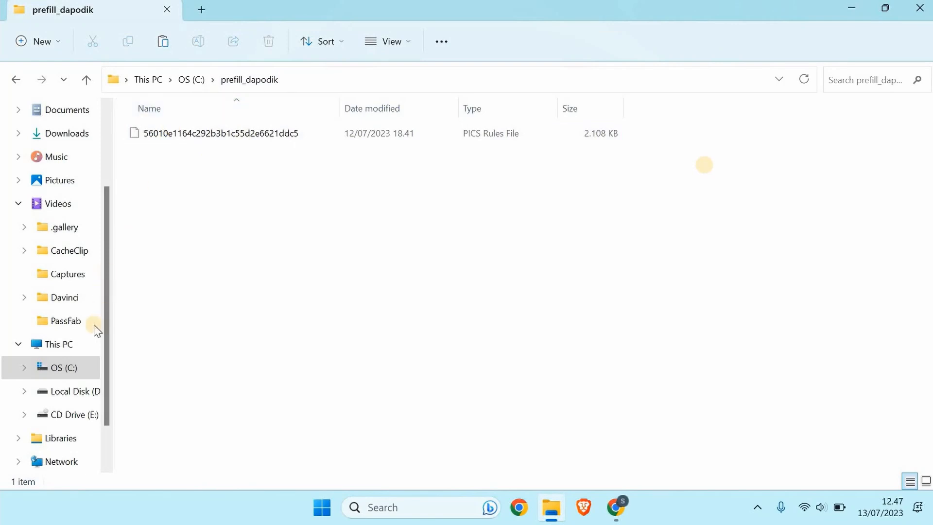
{"action": "left_click", "coordinate": [69, 368]}
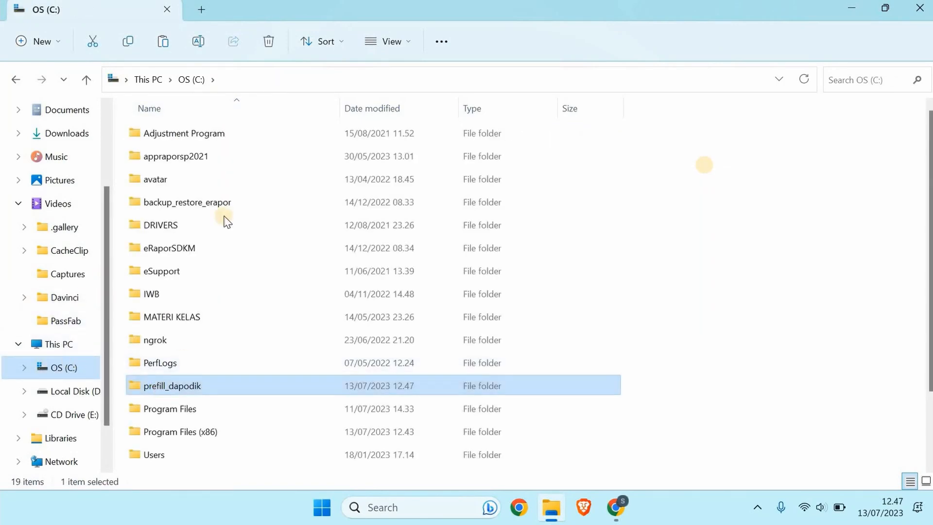
{"action": "double_click", "coordinate": [163, 382]}
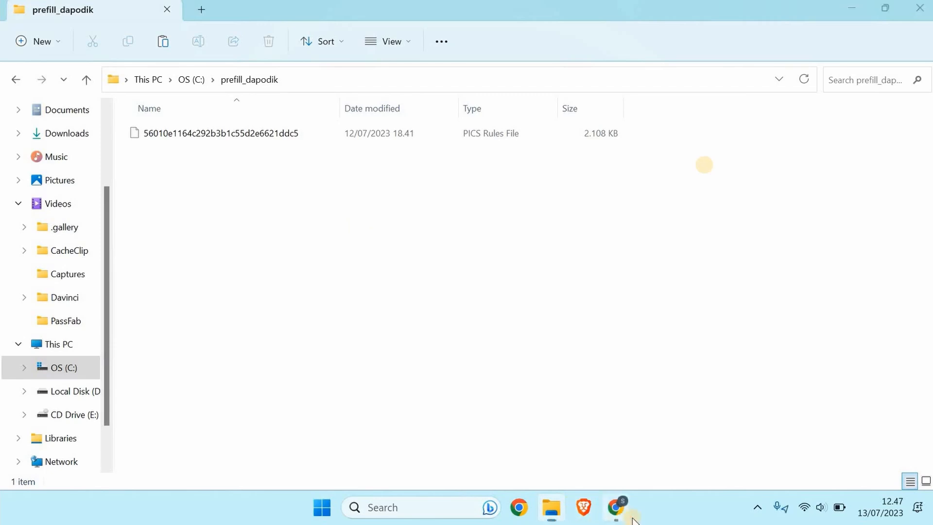
{"action": "left_click", "coordinate": [617, 507]}
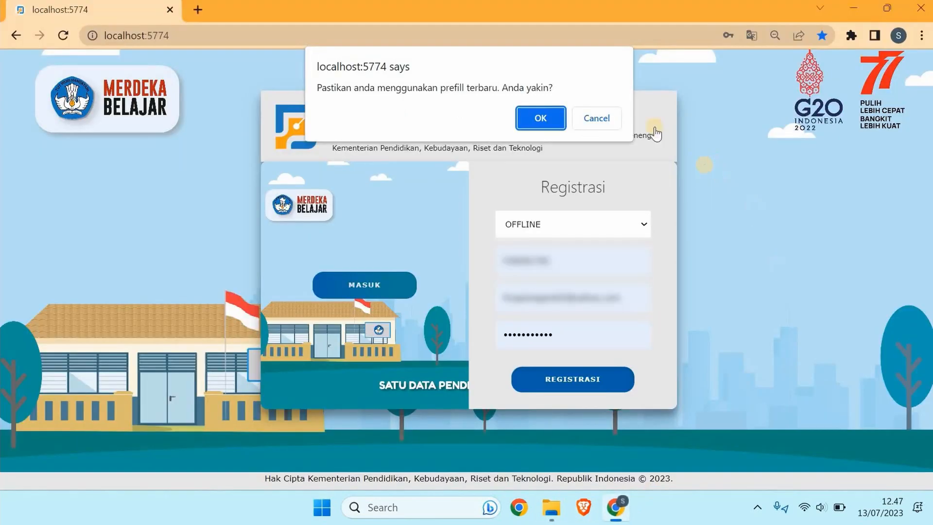
{"action": "left_click", "coordinate": [541, 116]}
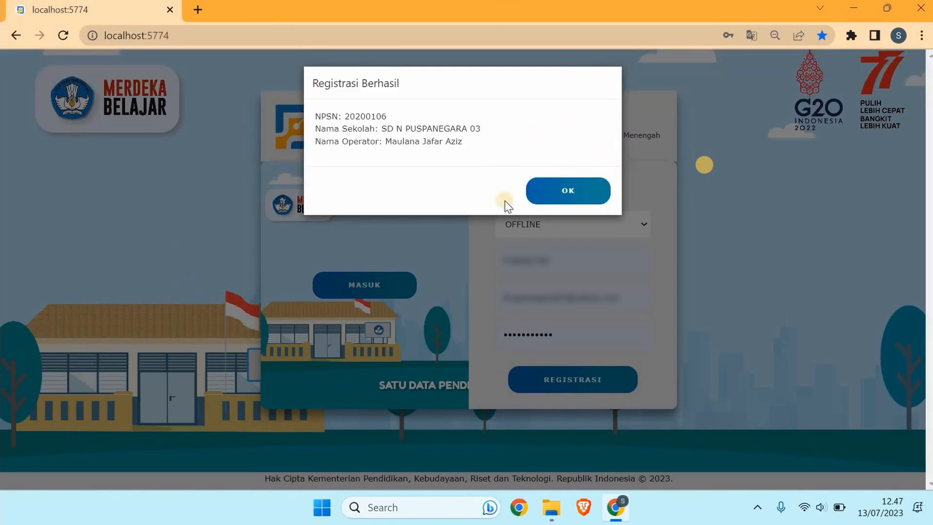
{"action": "left_click", "coordinate": [562, 197]}
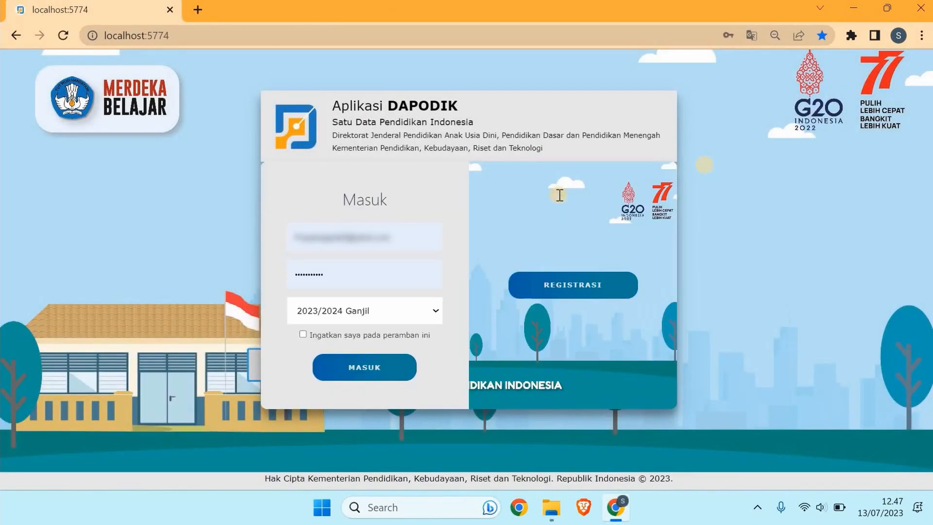
Log in with the saved account credentials for 2023/2024 Ganjil, choose the school operator role, and close the welcome notice
{"action": "left_click", "coordinate": [372, 270]}
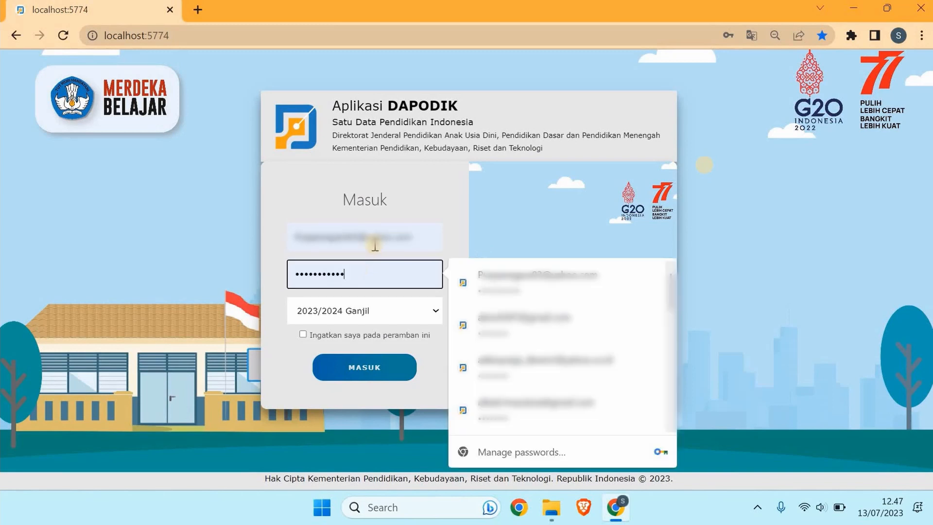
{"action": "left_click", "coordinate": [365, 373]}
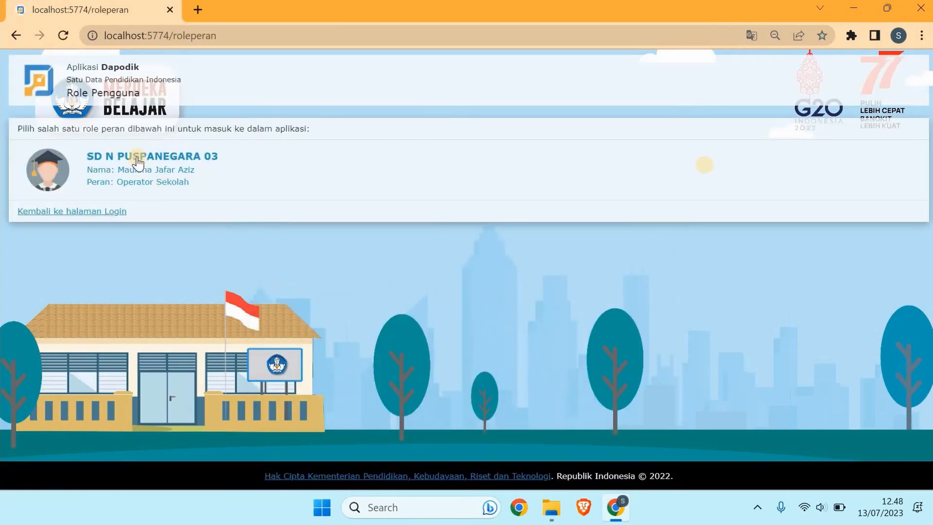
{"action": "left_click", "coordinate": [138, 161]}
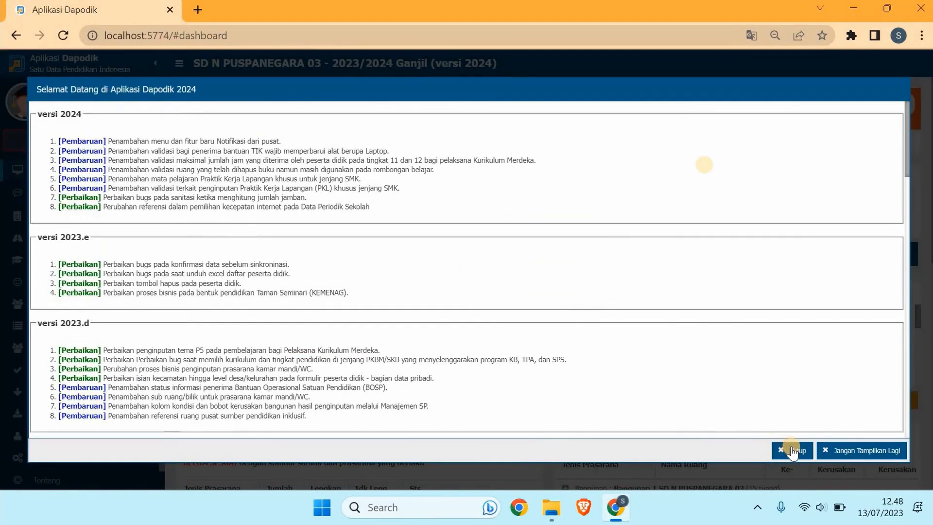
{"action": "left_click", "coordinate": [793, 451]}
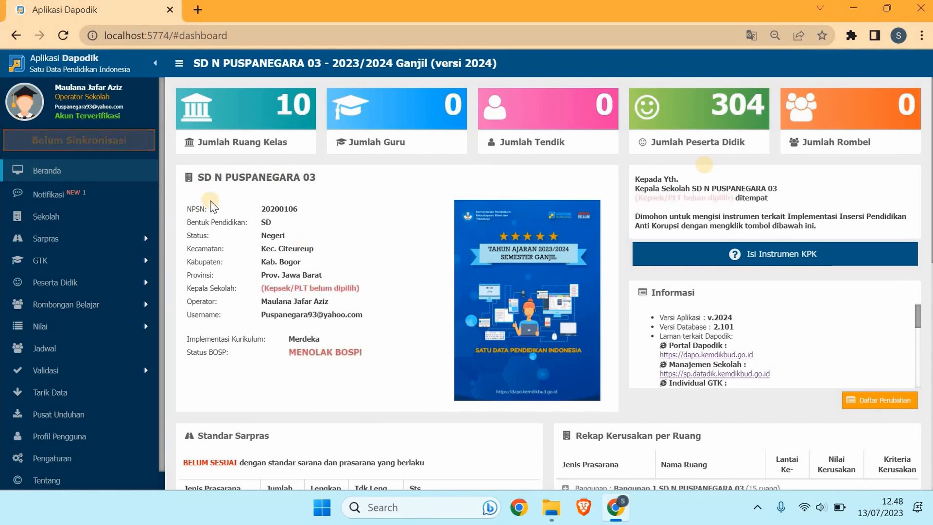
Log out of the Dapodik application and open Chrome's browsing history
{"action": "scroll", "coordinate": [90, 477], "scroll_direction": "down", "scroll_amount": 1}
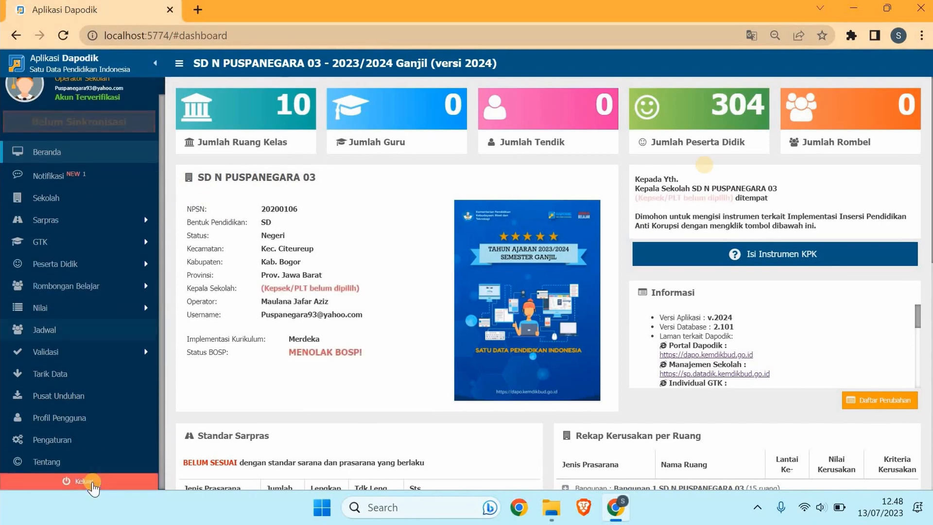
{"action": "left_click", "coordinate": [93, 484]}
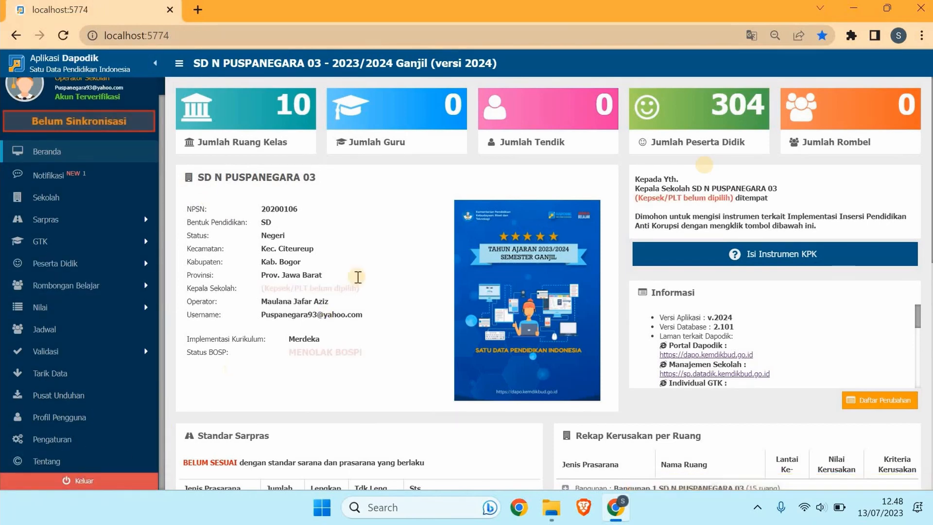
{"action": "key", "text": "ctrl+h"}
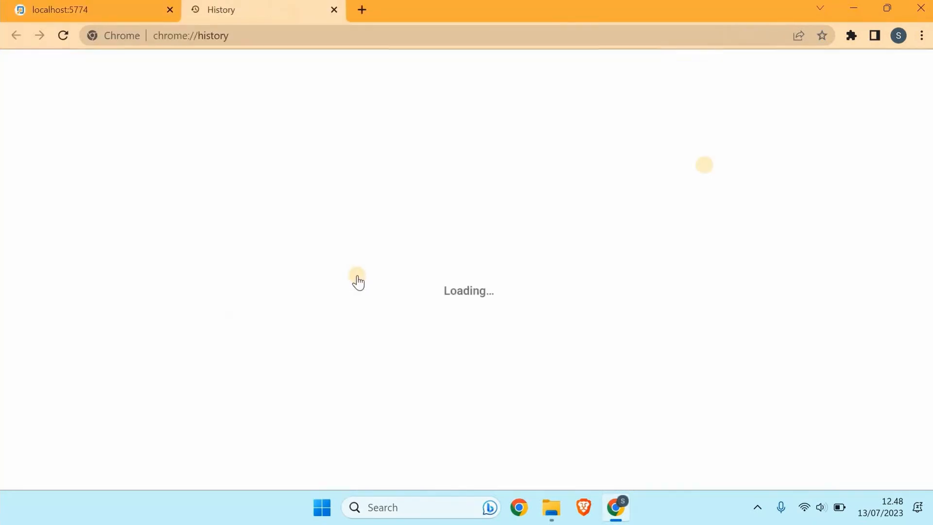
Clear Chrome's browsing data, and close the settings and history tabs
{"action": "left_click", "coordinate": [141, 201]}
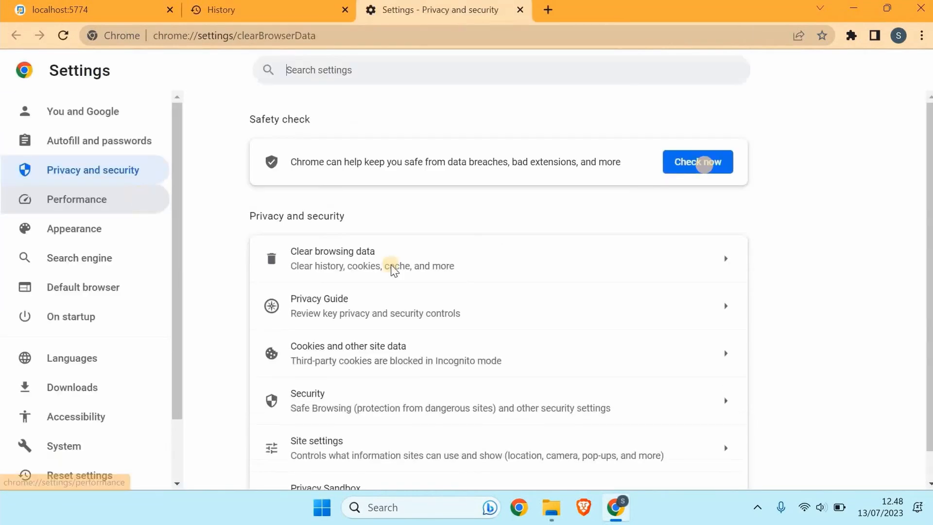
{"action": "left_click", "coordinate": [631, 362]}
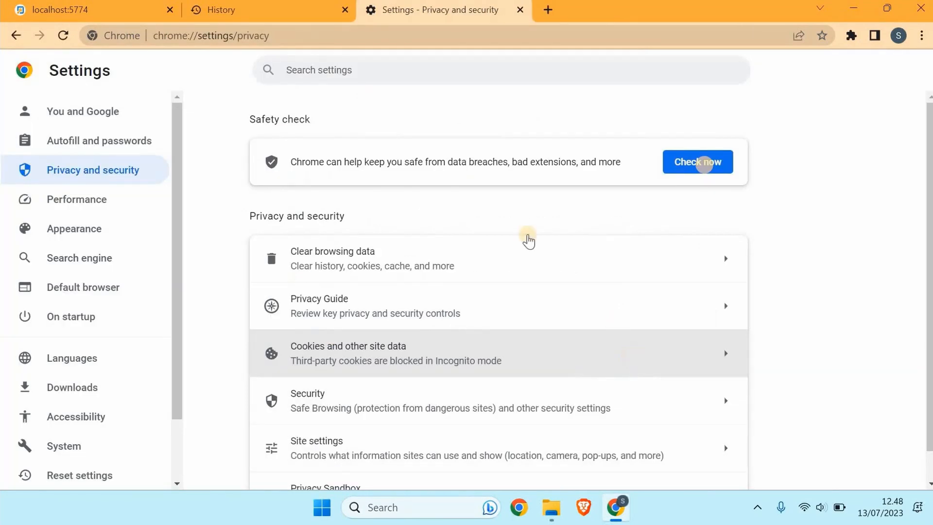
{"action": "left_click", "coordinate": [345, 10]}
{"action": "left_click", "coordinate": [345, 10]}
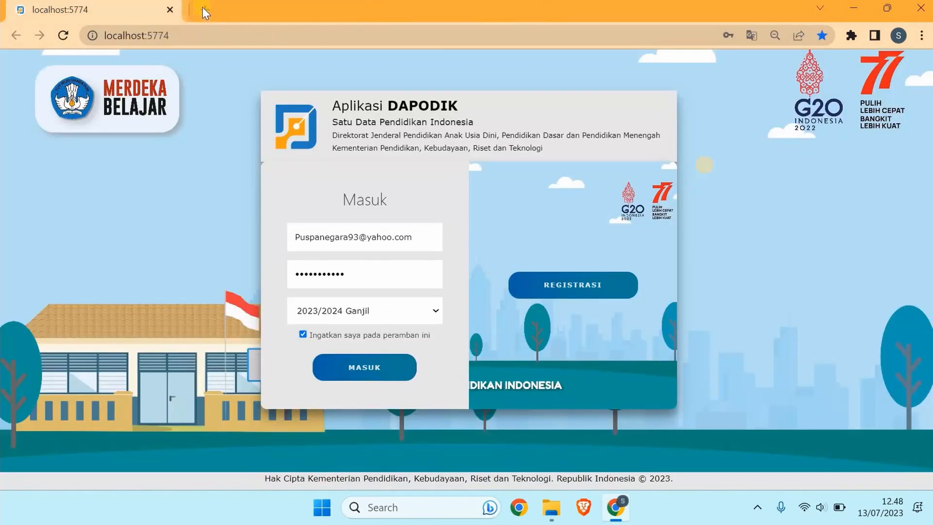
Load the bookmarked Dapodik login page in a new tab, compare it with the old tab, and close the old one
{"action": "left_click", "coordinate": [200, 9]}
{"action": "left_click", "coordinate": [92, 58]}
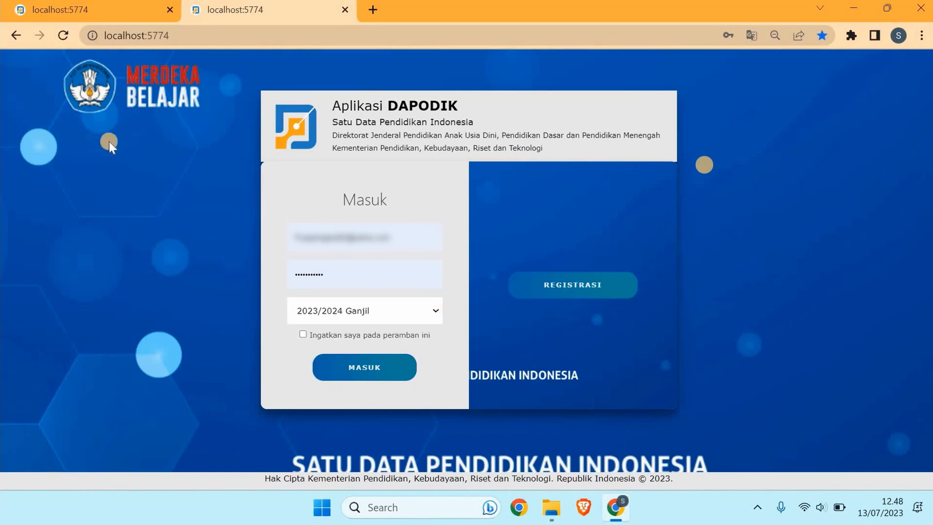
{"action": "left_click", "coordinate": [343, 328]}
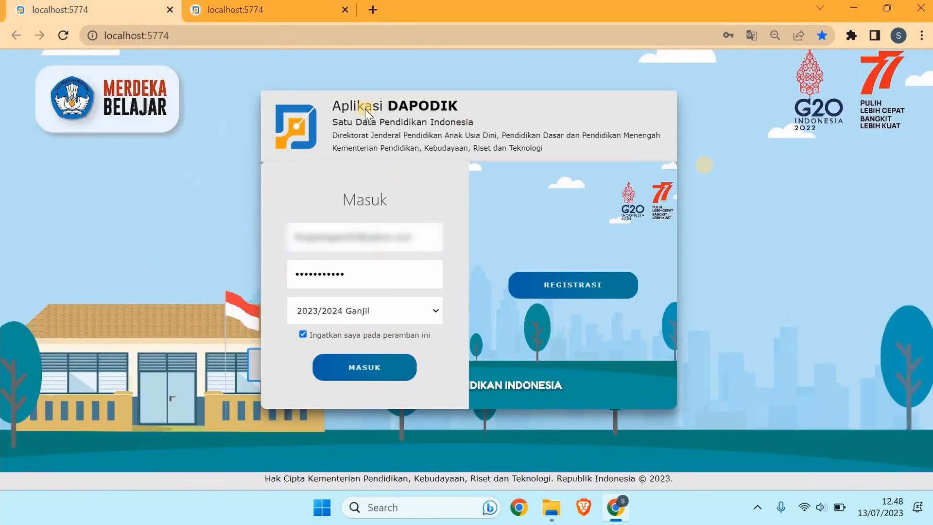
{"action": "left_click", "coordinate": [369, 367]}
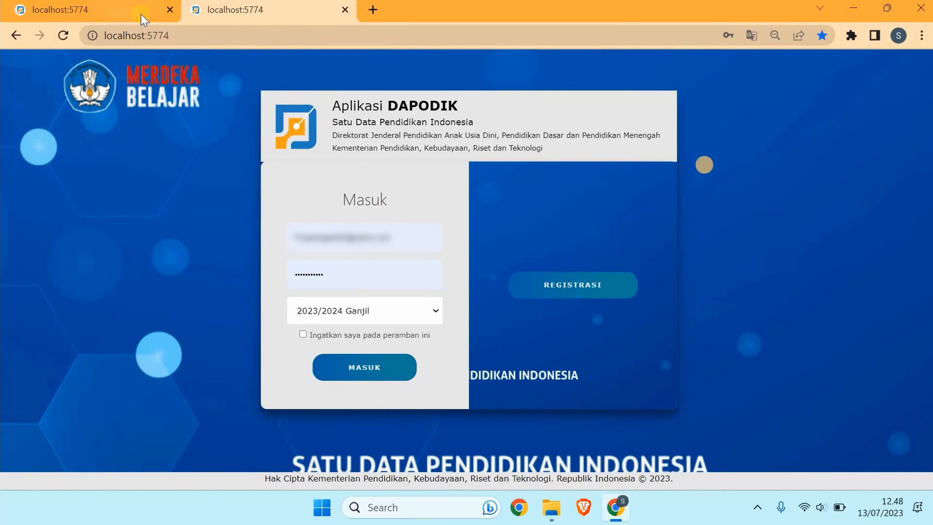
{"action": "left_click", "coordinate": [167, 11]}
Log in on the refreshed Dapodik page with the saved credentials, enter as Operator Sekolah, and dismiss the version 2024 welcome notice
{"action": "left_click", "coordinate": [336, 267]}
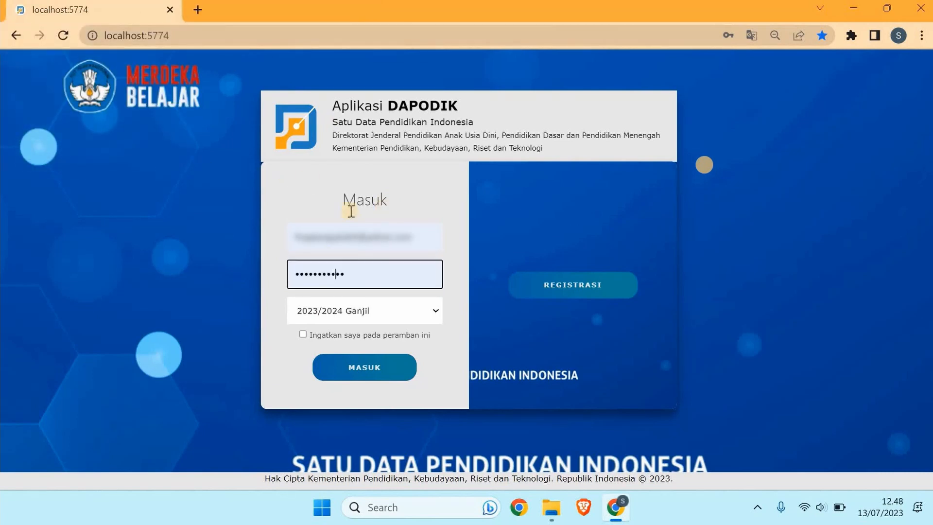
{"action": "left_click", "coordinate": [342, 370]}
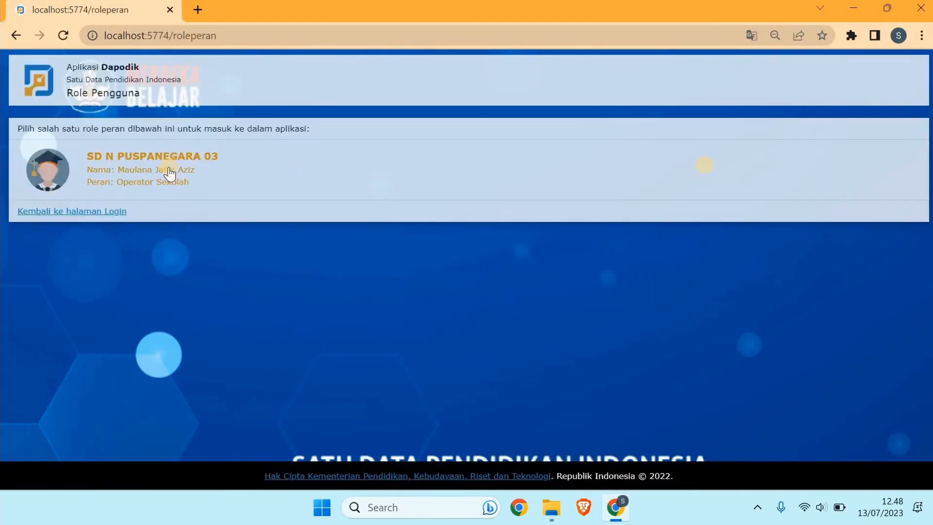
{"action": "left_click", "coordinate": [168, 170]}
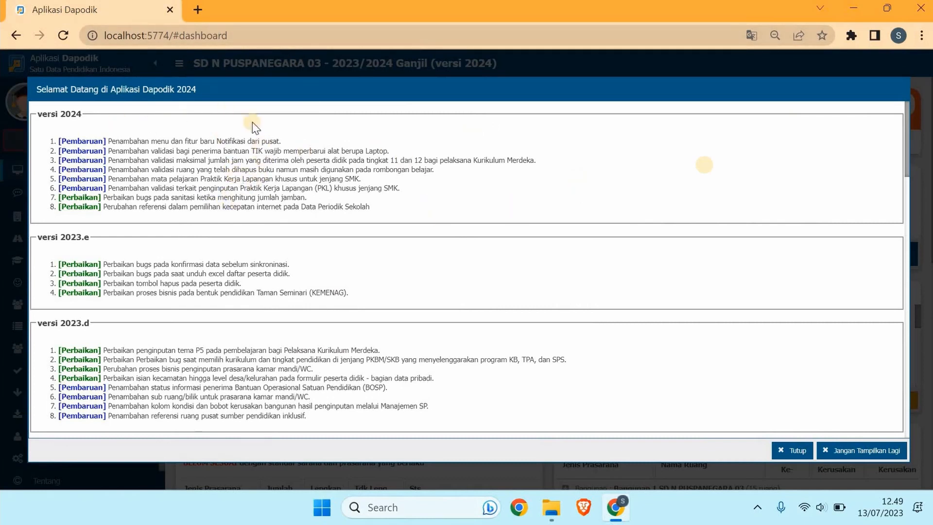
{"action": "left_click", "coordinate": [775, 445]}
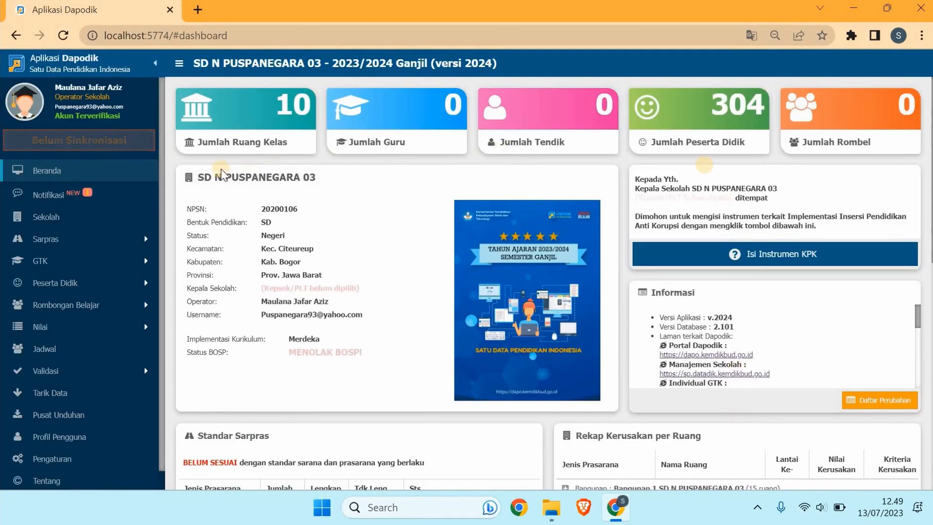
Read the message on the Notifikasi page and open Validasi Lokal
{"action": "left_click", "coordinate": [78, 195]}
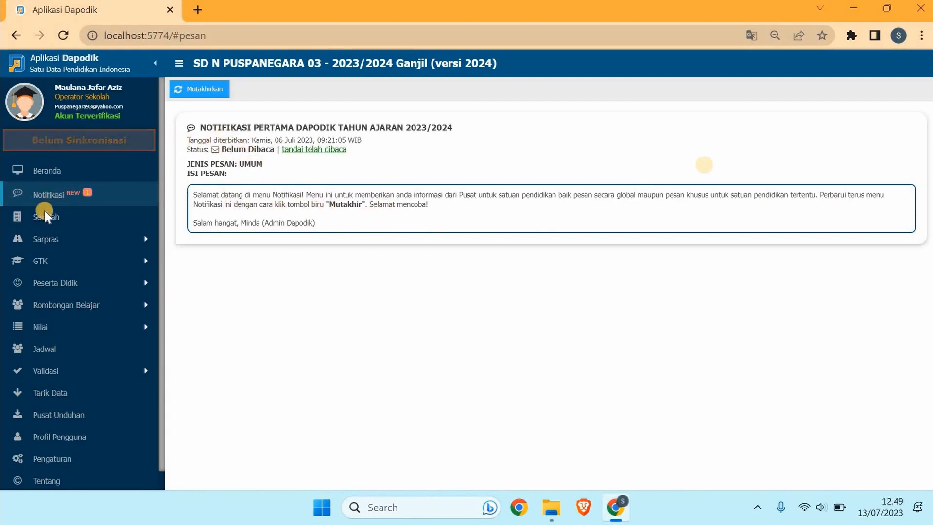
{"action": "scroll", "coordinate": [95, 314], "scroll_direction": "down", "scroll_amount": 1}
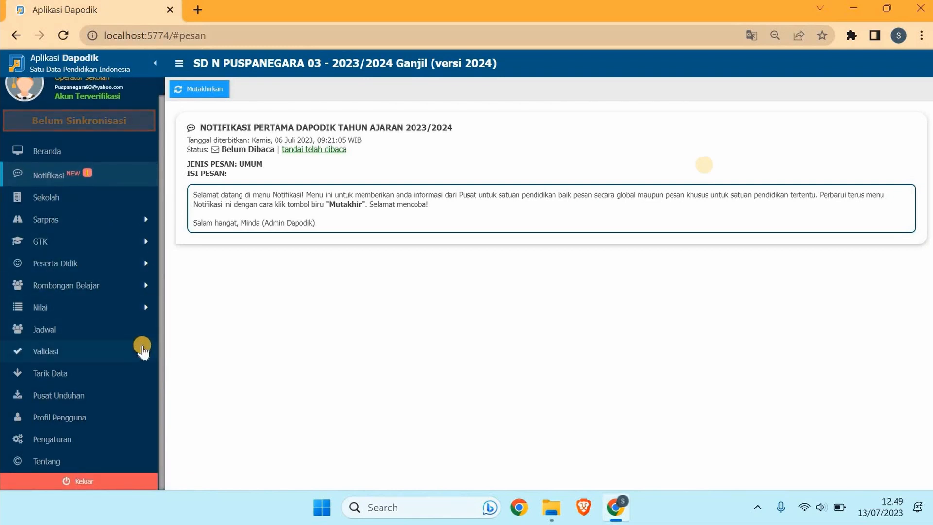
{"action": "left_click", "coordinate": [142, 350]}
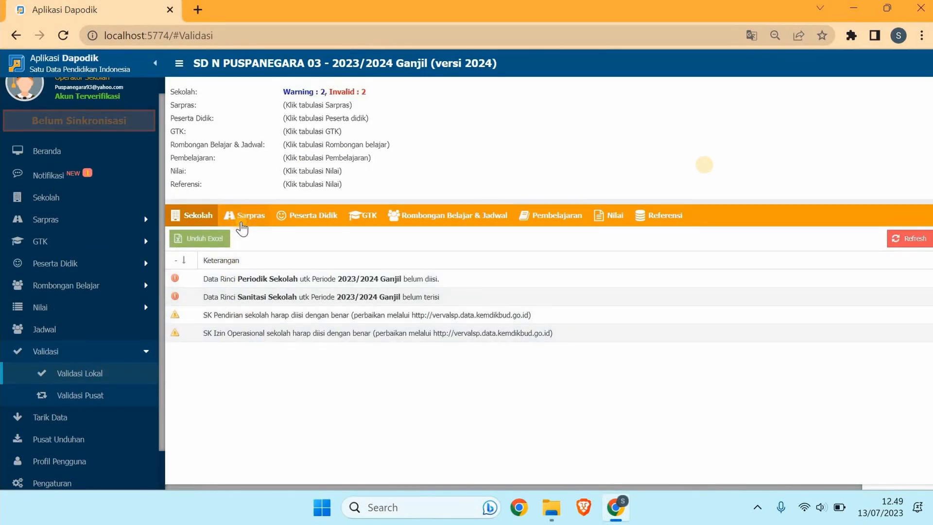
Check the local validation of Sarpras, Peserta Didik, GTK, Rombongan Belajar & Jadwal, Pembelajaran, Nilai and Referensi
{"action": "left_click", "coordinate": [242, 216]}
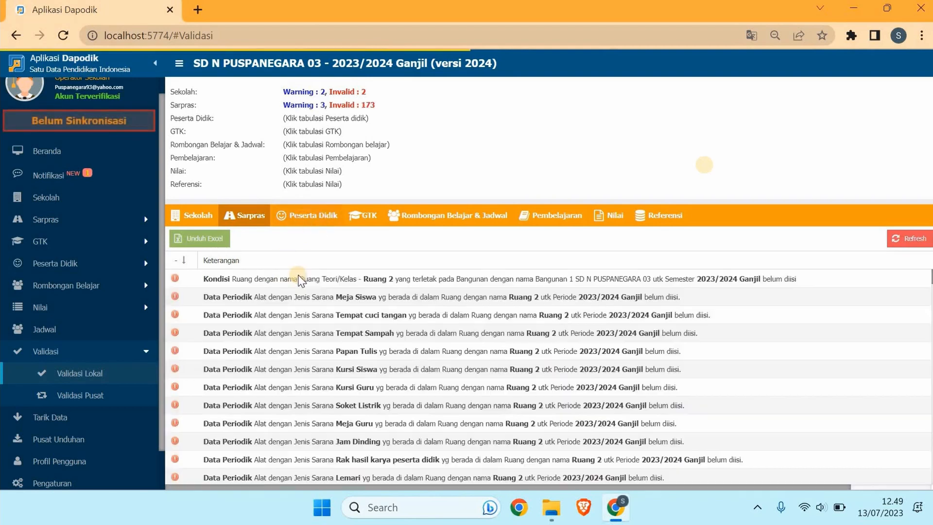
{"action": "left_click", "coordinate": [316, 216]}
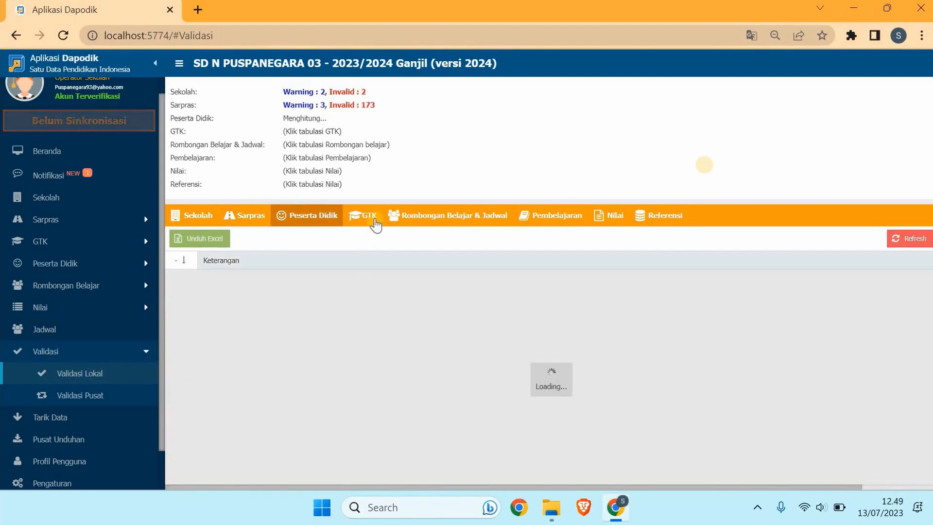
{"action": "left_click", "coordinate": [375, 221]}
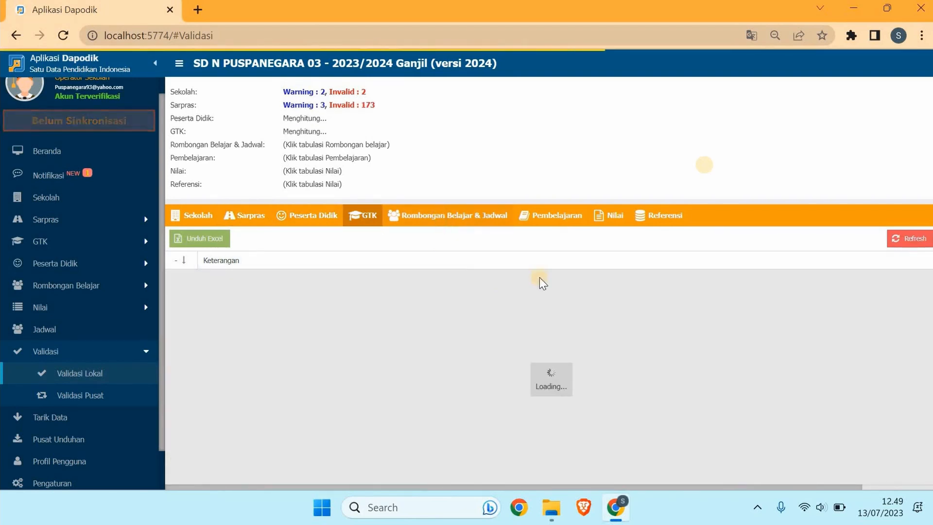
{"action": "left_click", "coordinate": [559, 218]}
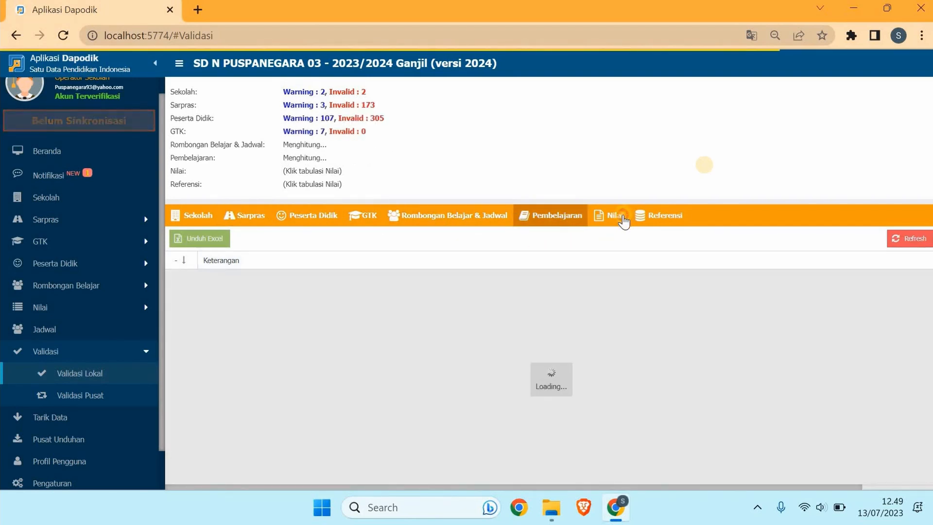
{"action": "left_click", "coordinate": [623, 222]}
{"action": "left_click", "coordinate": [657, 226]}
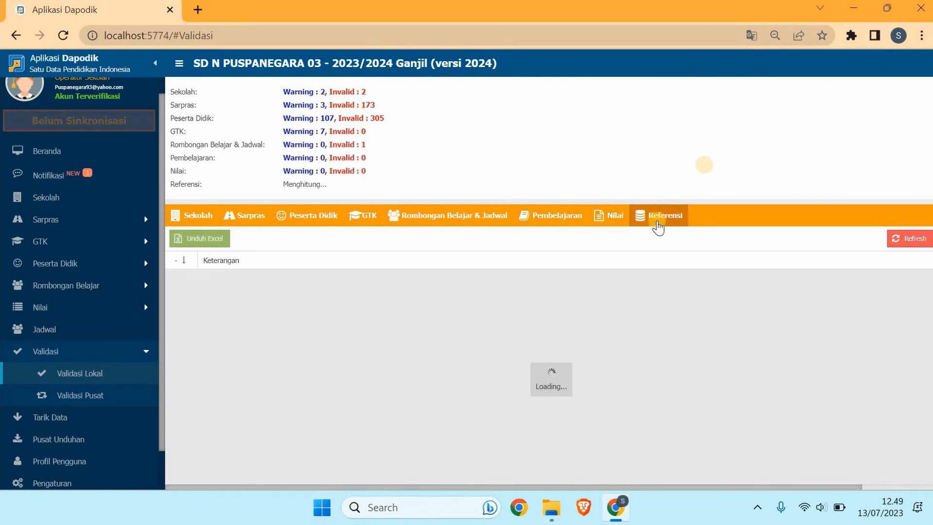